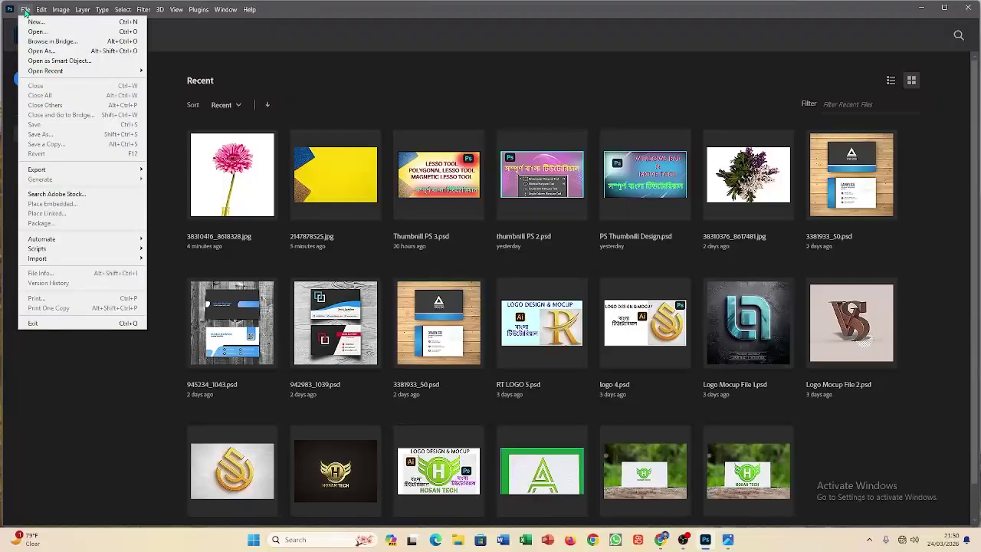
Open the image 38310416_8618328.jpg from the Downloads folder
click(36, 31)
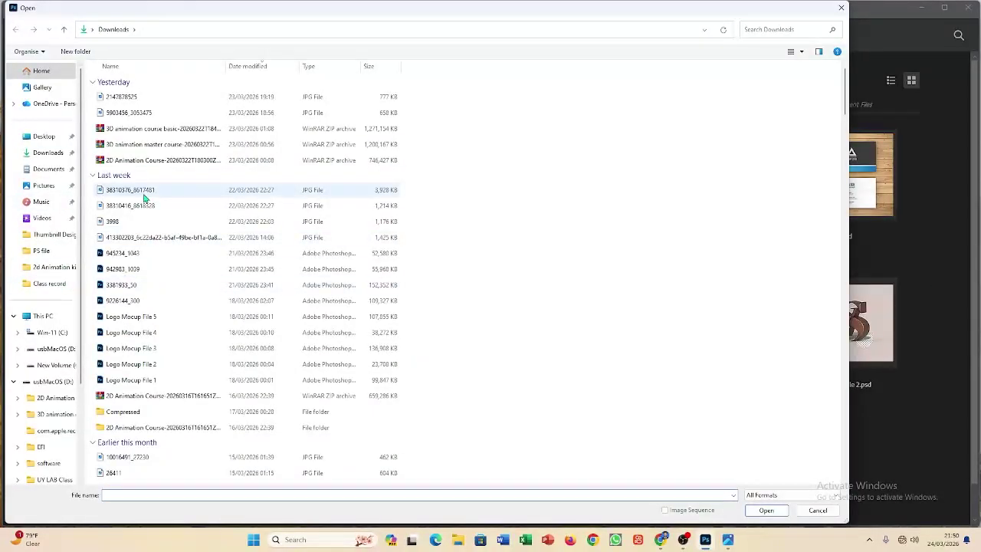
double_click(131, 208)
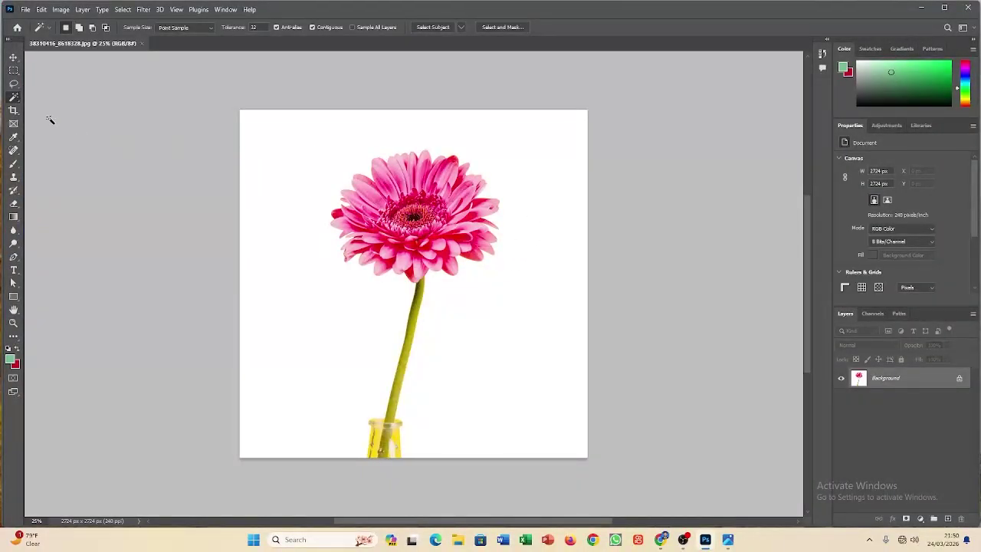
right_click(14, 96)
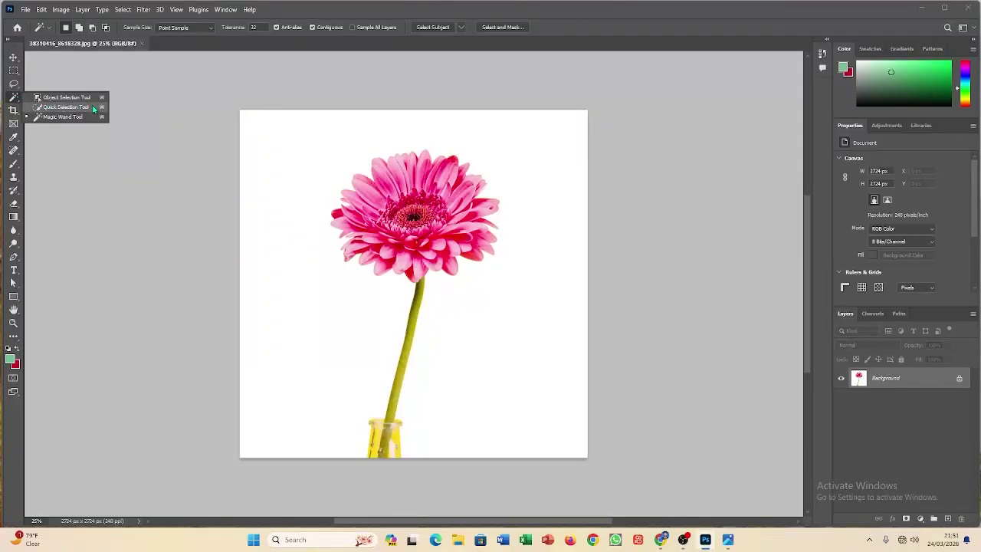
click(16, 96)
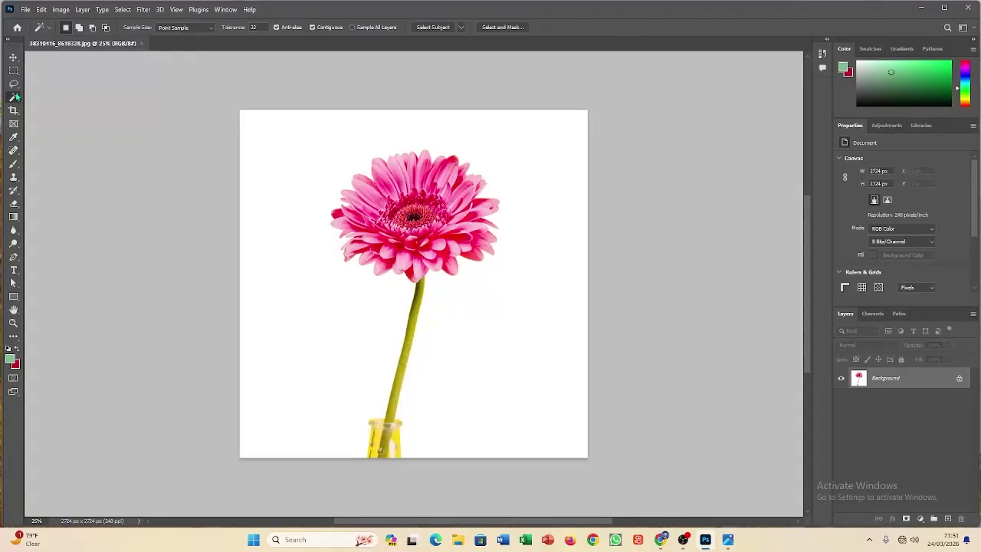
click(13, 83)
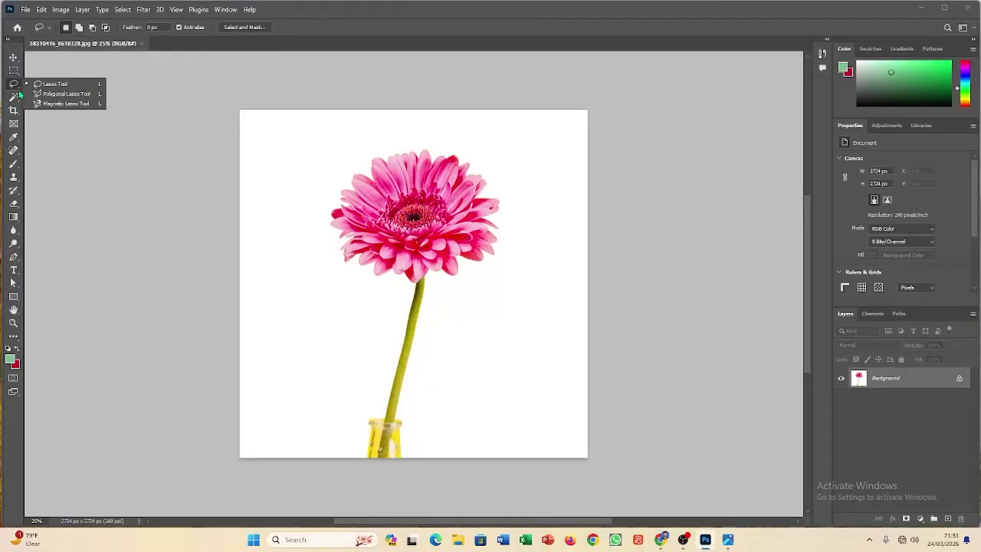
click(16, 100)
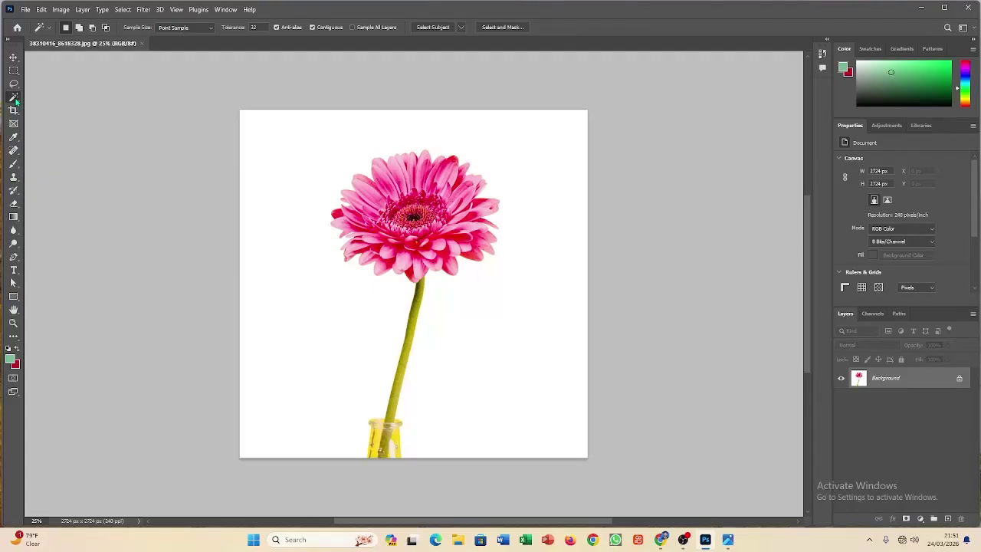
Select the whole flower with its stem and vase using the Object Selection Tool
right_click(16, 99)
click(54, 98)
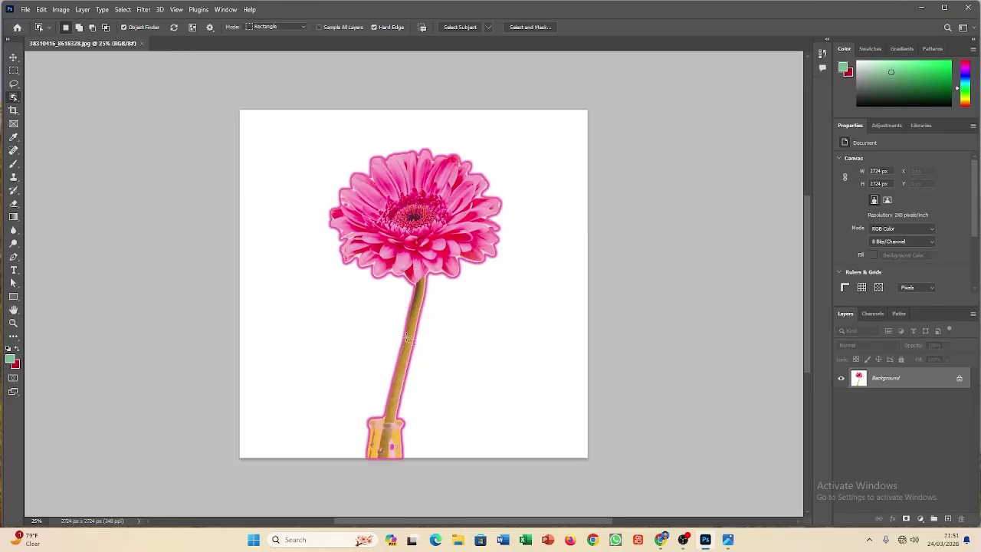
click(377, 385)
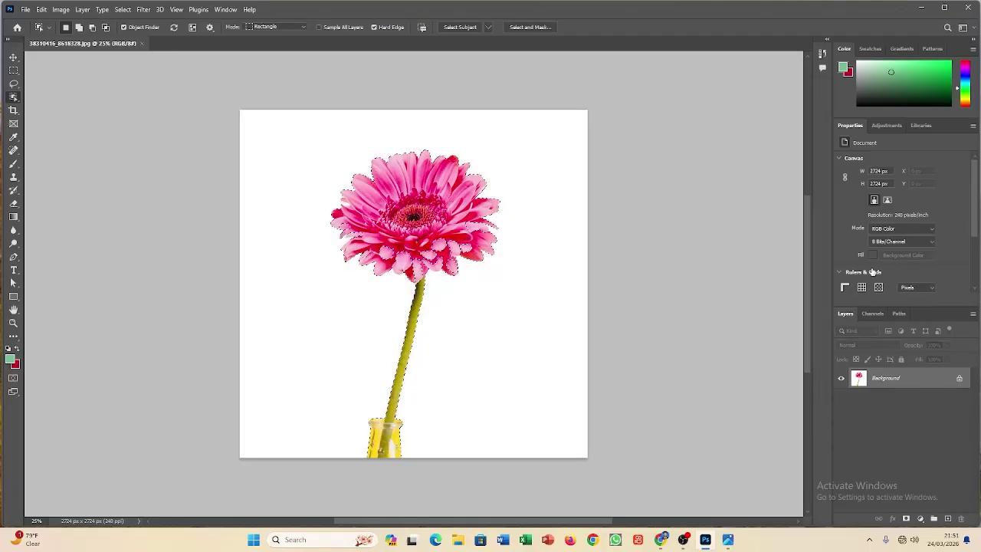
Add the missed petal areas along the flower's lower edge, just above the stem, to the selection with the Lasso Tool
scroll(431, 270, down, 1)
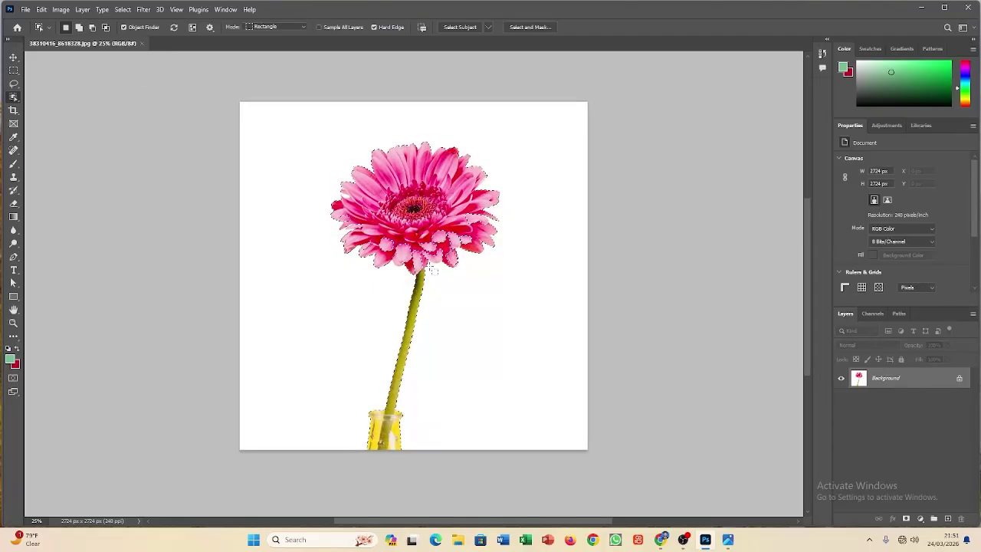
scroll(401, 322, up, 4)
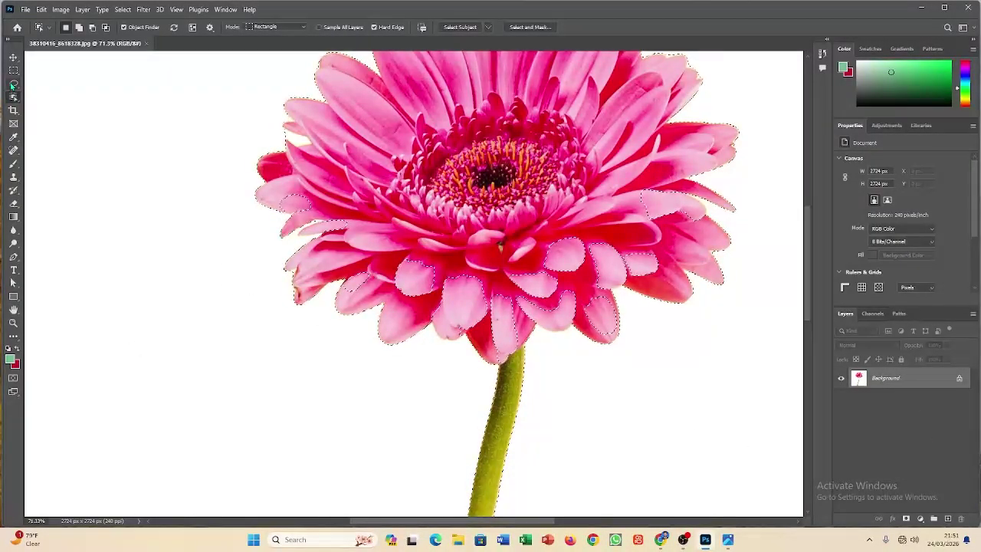
click(13, 84)
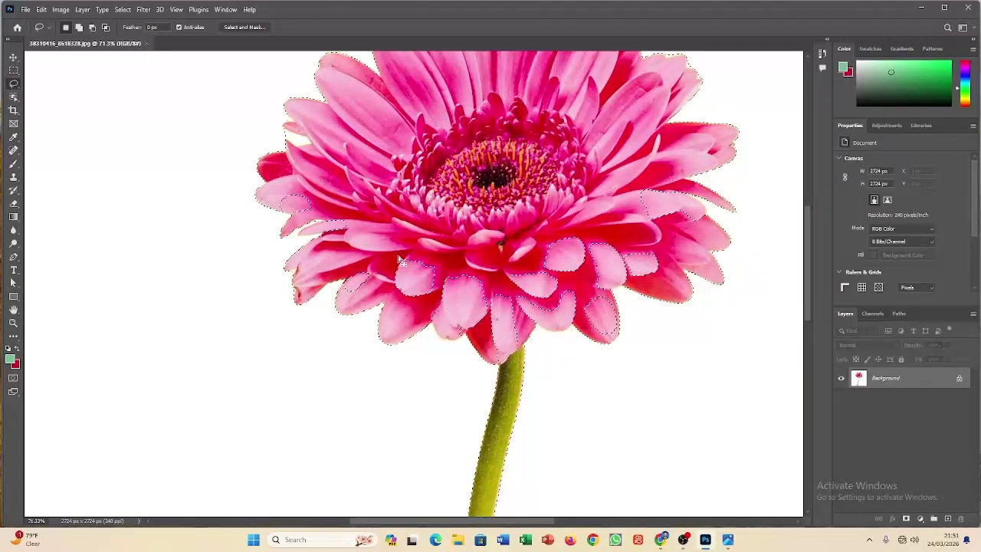
drag(400, 260, 396, 257)
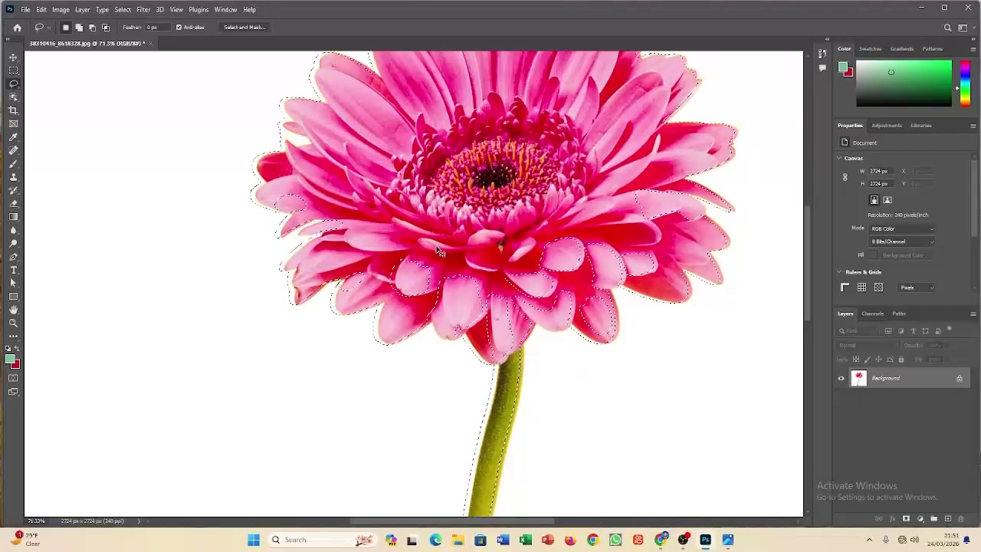
key(ctrl+z)
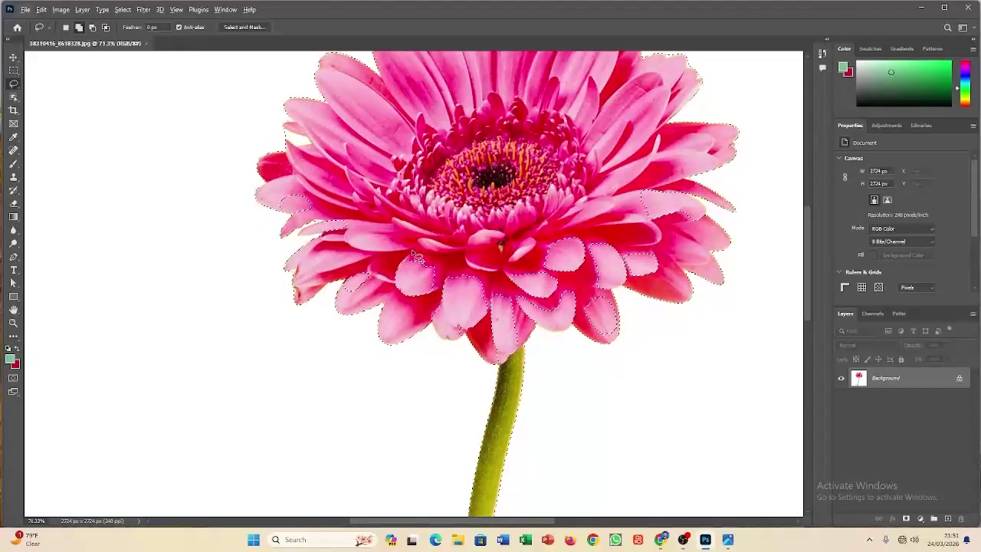
mouse_move(412, 254)
mouse_down()
mouse_move(399, 282)
mouse_move(414, 300)
mouse_move(435, 297)
mouse_move(442, 279)
mouse_move(432, 259)
mouse_move(414, 254)
mouse_move(429, 295)
mouse_move(424, 314)
mouse_up()
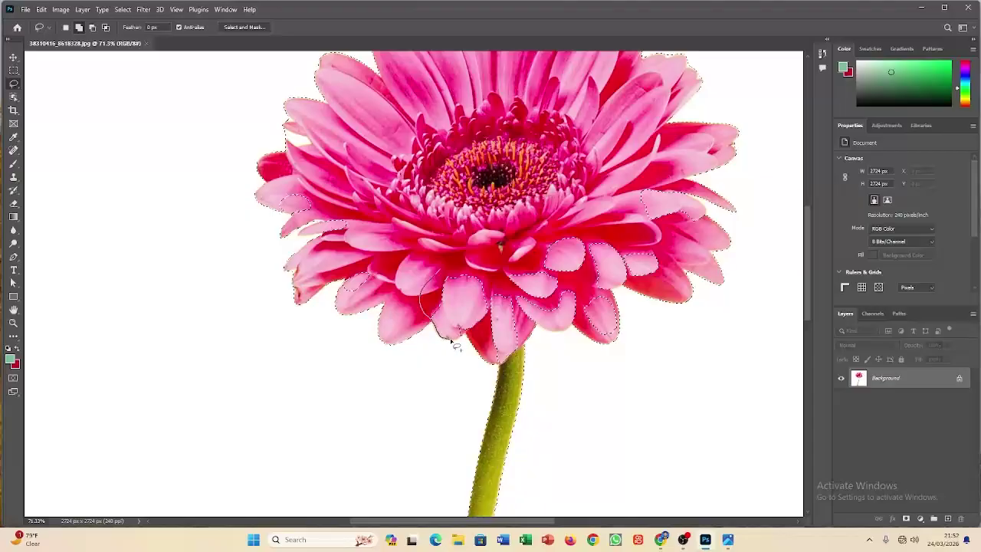
mouse_move(455, 343)
mouse_down()
mouse_move(490, 323)
mouse_move(499, 298)
mouse_move(480, 282)
mouse_move(440, 275)
mouse_move(481, 340)
mouse_up()
mouse_move(509, 370)
mouse_down()
mouse_move(533, 332)
mouse_move(517, 295)
mouse_move(497, 292)
mouse_move(472, 302)
mouse_move(510, 362)
mouse_up()
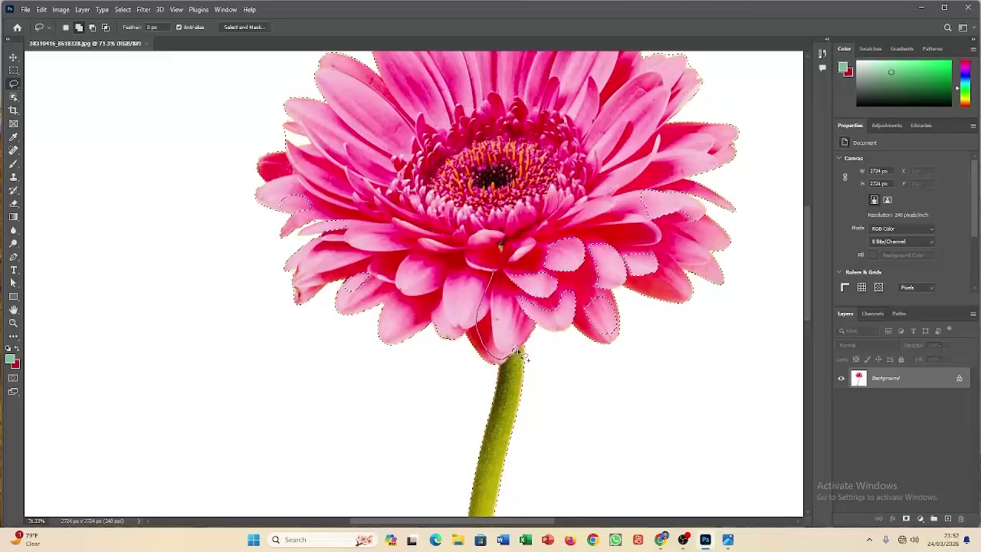
mouse_move(506, 323)
mouse_down()
mouse_move(491, 264)
mouse_move(516, 321)
mouse_move(548, 328)
mouse_move(584, 305)
mouse_move(587, 230)
mouse_move(538, 238)
mouse_move(506, 276)
mouse_up()
Add the missed petal areas on the flower's lower-right and right side to the selection with the Lasso Tool
mouse_move(587, 263)
mouse_down()
mouse_move(577, 230)
mouse_move(568, 280)
mouse_move(670, 287)
mouse_move(678, 278)
mouse_move(673, 263)
mouse_move(629, 242)
mouse_move(568, 232)
mouse_up()
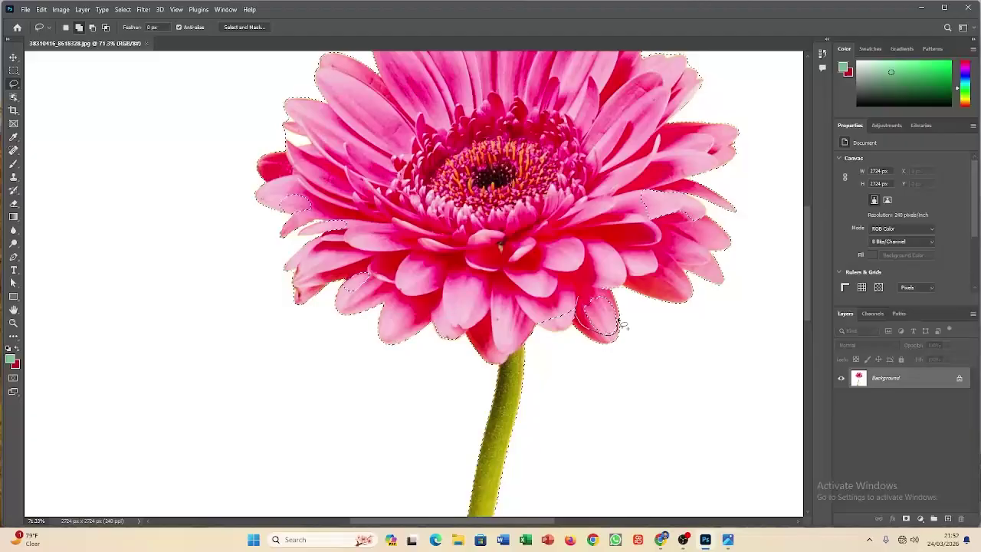
mouse_move(618, 303)
mouse_down()
mouse_move(591, 296)
mouse_move(533, 334)
mouse_move(533, 321)
mouse_move(552, 333)
mouse_move(573, 327)
mouse_move(576, 307)
mouse_move(538, 325)
mouse_up()
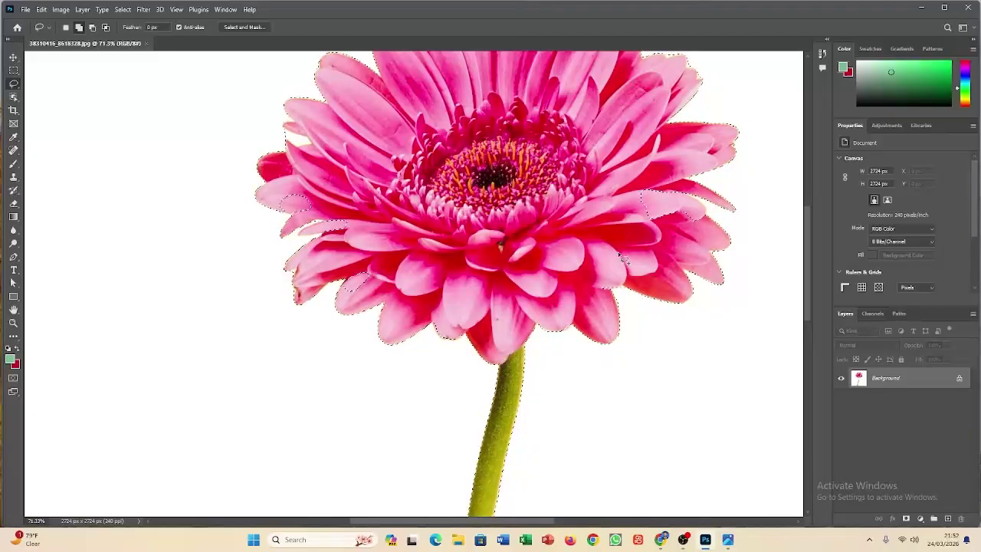
drag(596, 288, 618, 265)
drag(626, 186, 699, 235)
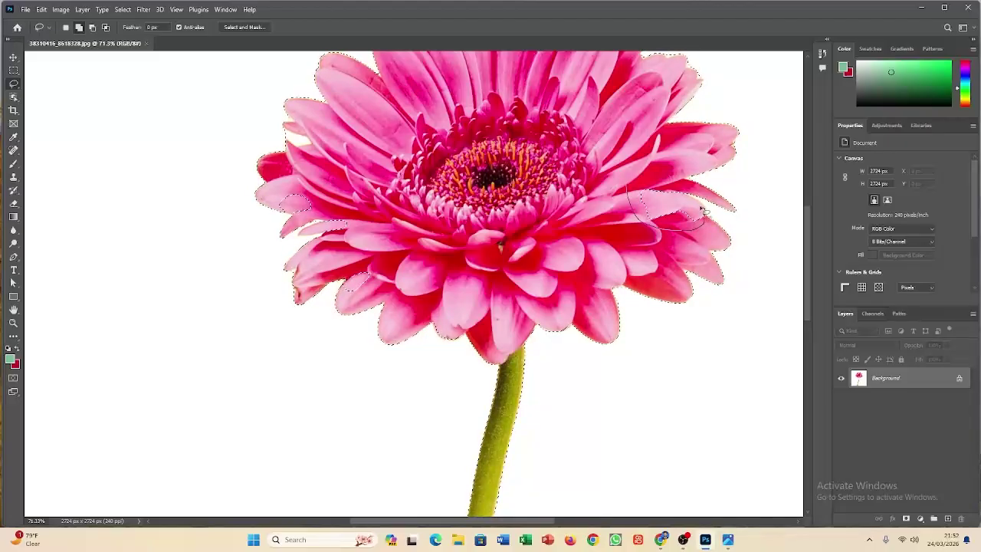
mouse_move(688, 198)
mouse_down()
mouse_move(651, 204)
mouse_move(639, 218)
mouse_up()
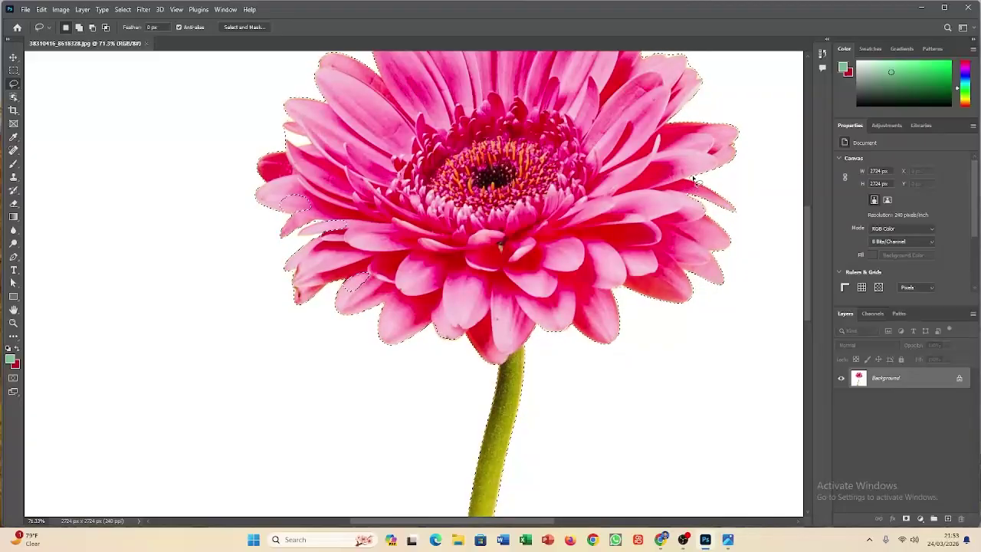
key(alt)
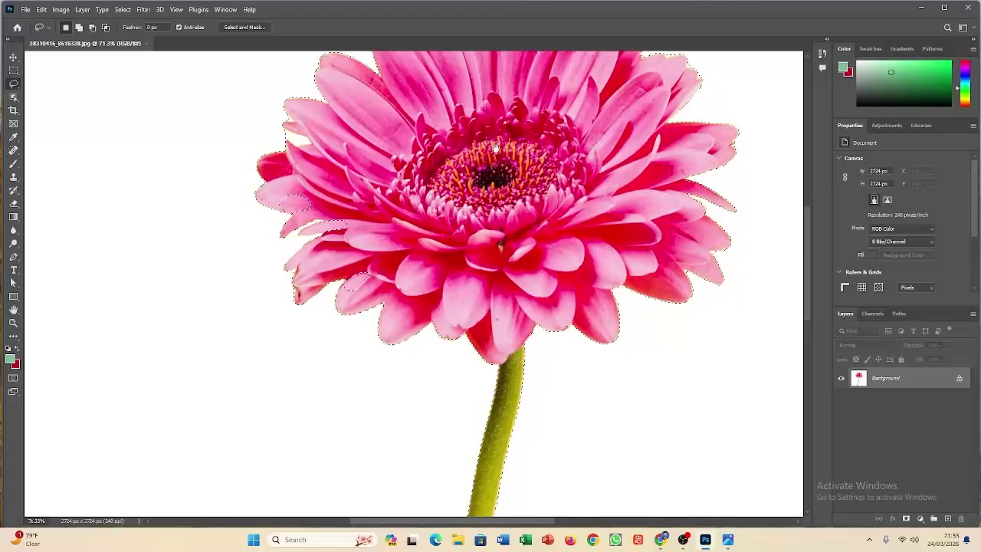
Add the unselected patch on the flower's lower-left petal to the selection with the Lasso Tool
scroll(491, 246, up, 5)
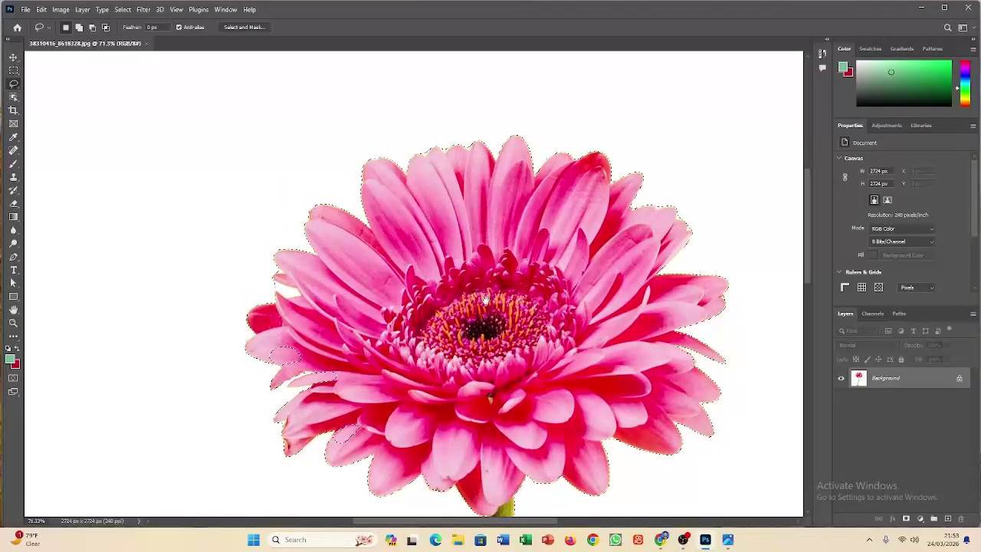
drag(485, 300, 611, 194)
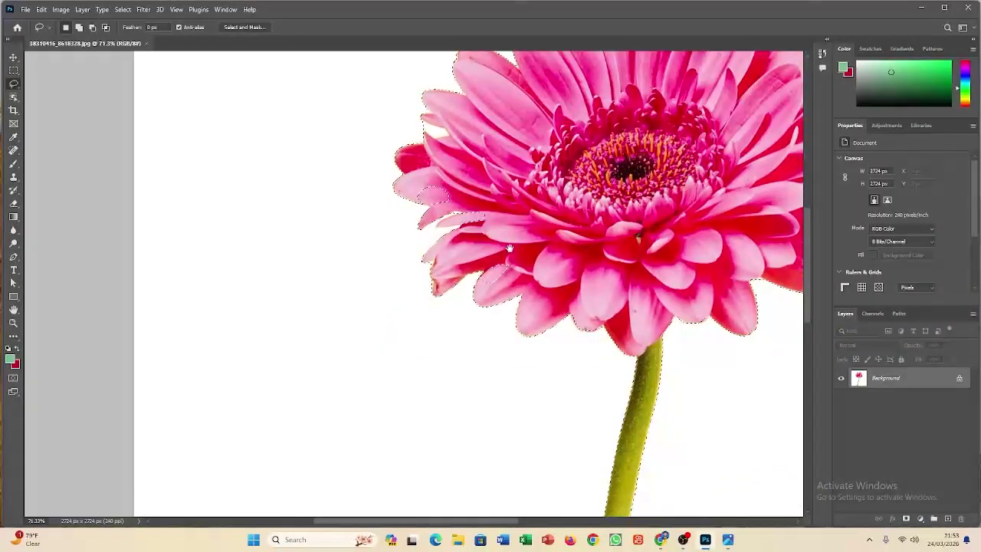
scroll(509, 247, up, 2)
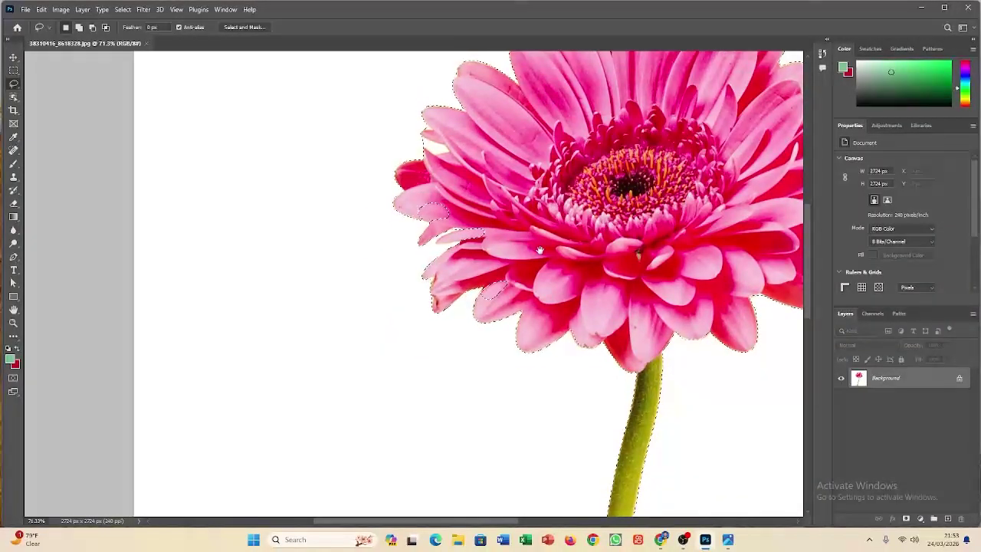
mouse_move(524, 264)
mouse_down()
mouse_move(563, 265)
mouse_move(531, 226)
mouse_up()
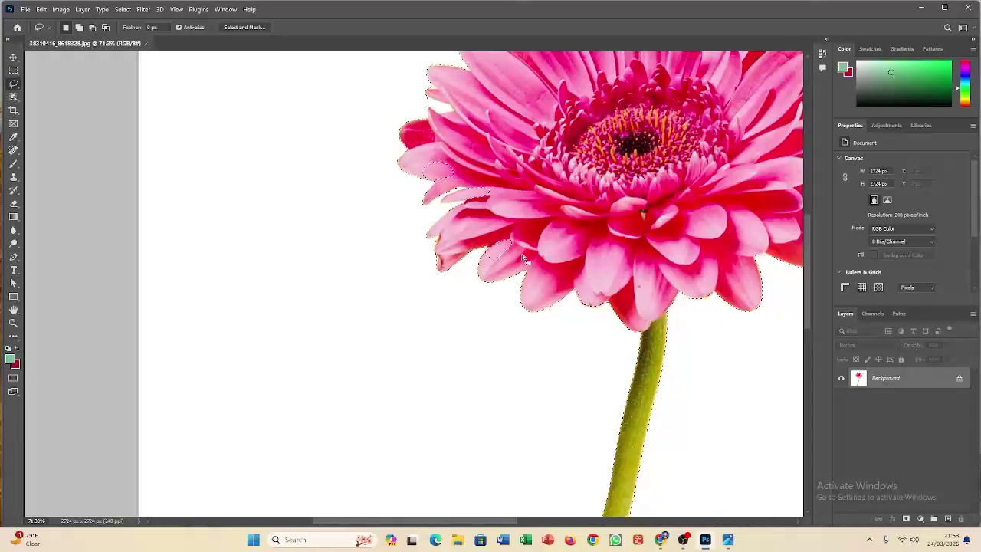
scroll(524, 258, up, 1)
scroll(490, 277, up, 2)
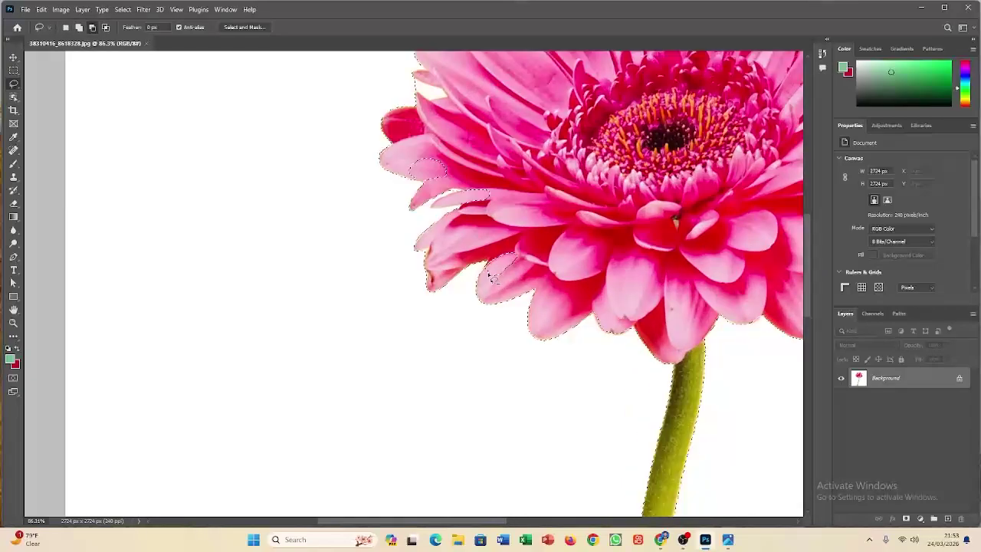
scroll(493, 278, up, 4)
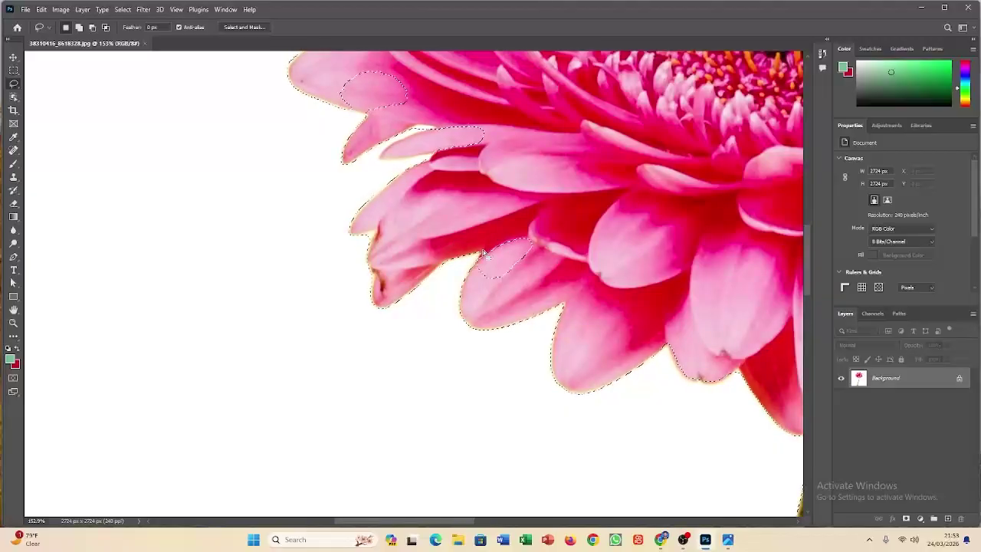
key(shift)
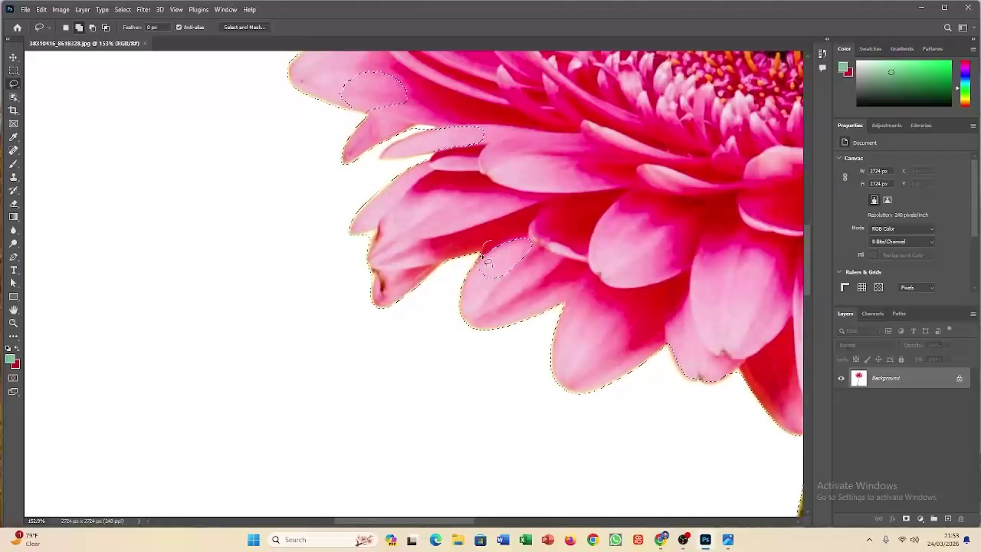
mouse_move(481, 270)
mouse_down()
mouse_move(529, 282)
mouse_move(555, 247)
mouse_move(541, 226)
mouse_move(486, 249)
mouse_up()
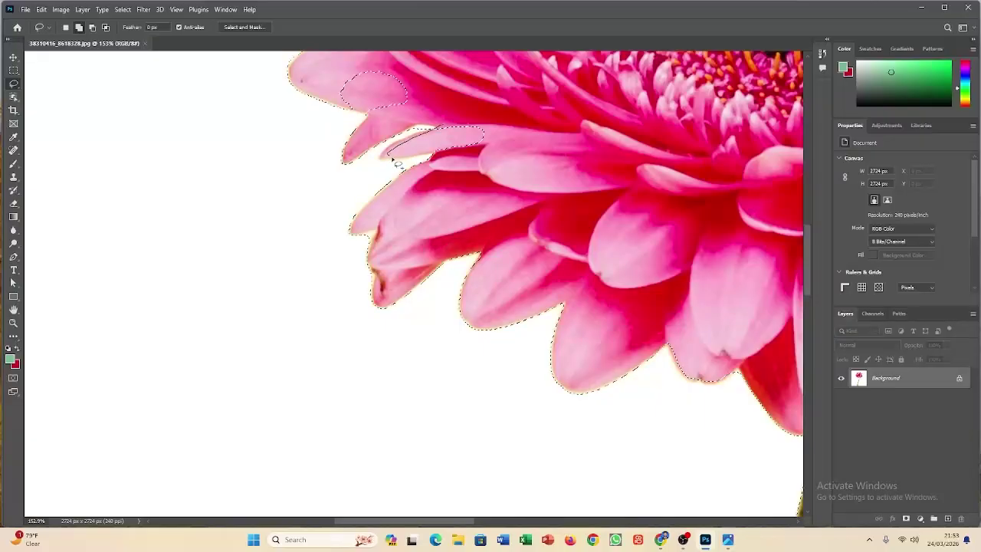
Add the missed parts of the narrow left petal and the wider petal above it to the selection
mouse_move(417, 157)
mouse_down()
mouse_move(477, 144)
mouse_move(473, 125)
mouse_move(445, 121)
mouse_move(438, 131)
mouse_move(497, 172)
mouse_up()
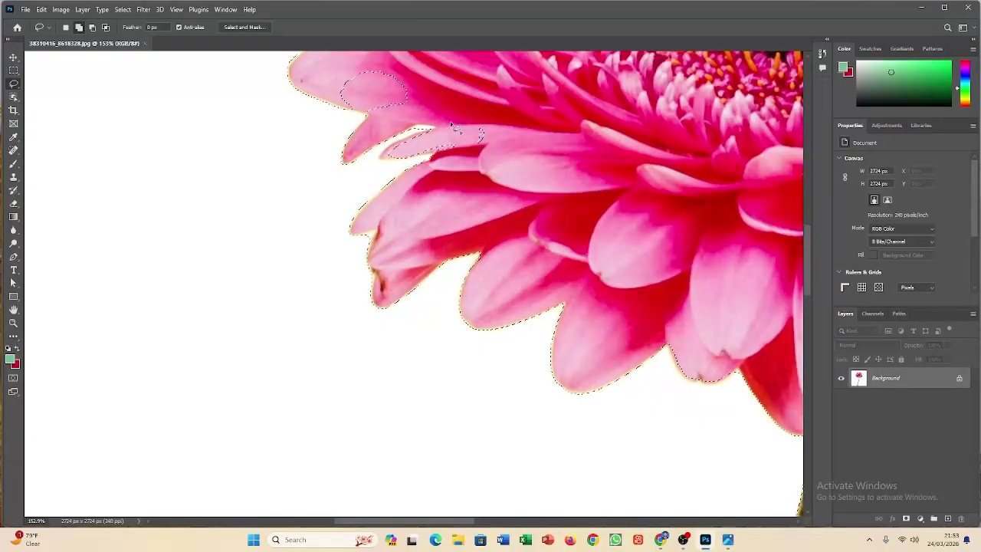
mouse_move(451, 124)
mouse_down()
mouse_move(450, 166)
mouse_move(453, 152)
mouse_move(414, 152)
mouse_move(465, 151)
mouse_move(449, 140)
mouse_move(419, 156)
mouse_up()
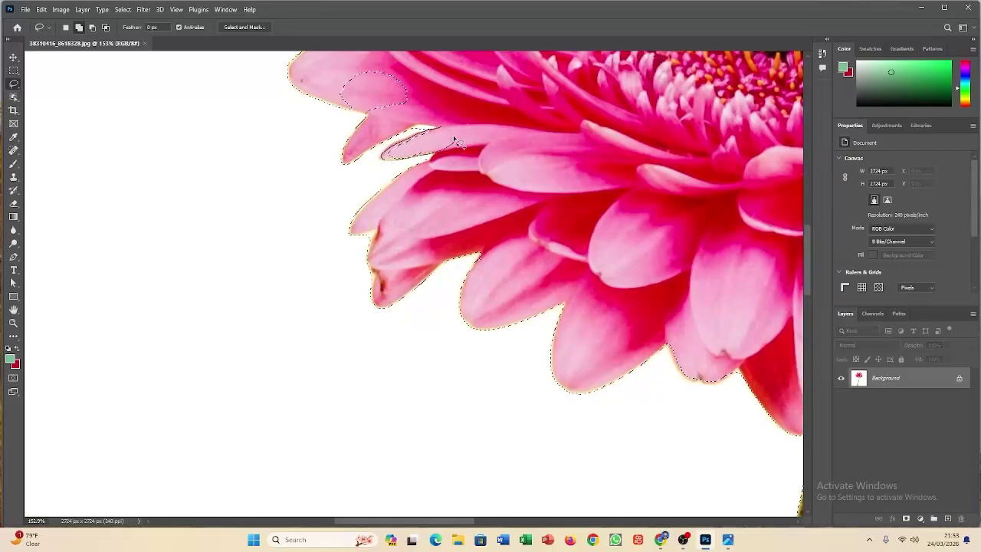
drag(441, 128, 438, 127)
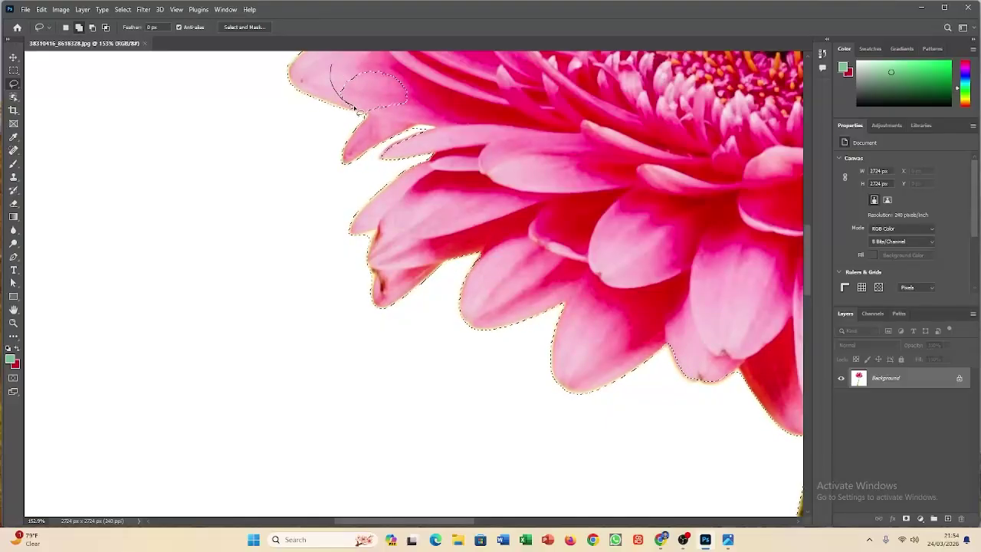
mouse_move(376, 117)
mouse_down()
mouse_move(425, 94)
mouse_move(402, 62)
mouse_move(357, 57)
mouse_move(332, 74)
mouse_move(360, 110)
mouse_up()
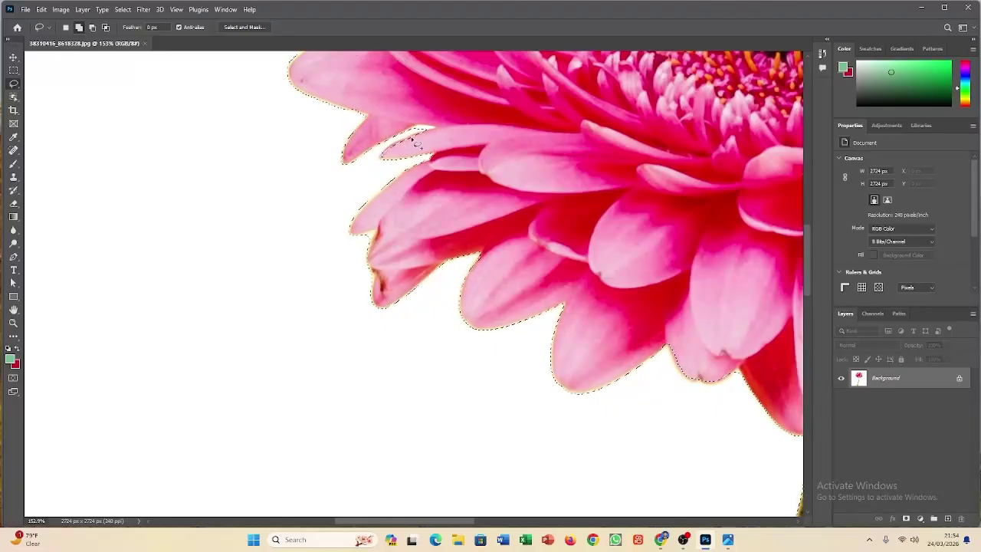
Subtract the white background gaps beside the narrow left petal and the petal tips below it from the selection
key(alt)
drag(403, 141, 405, 140)
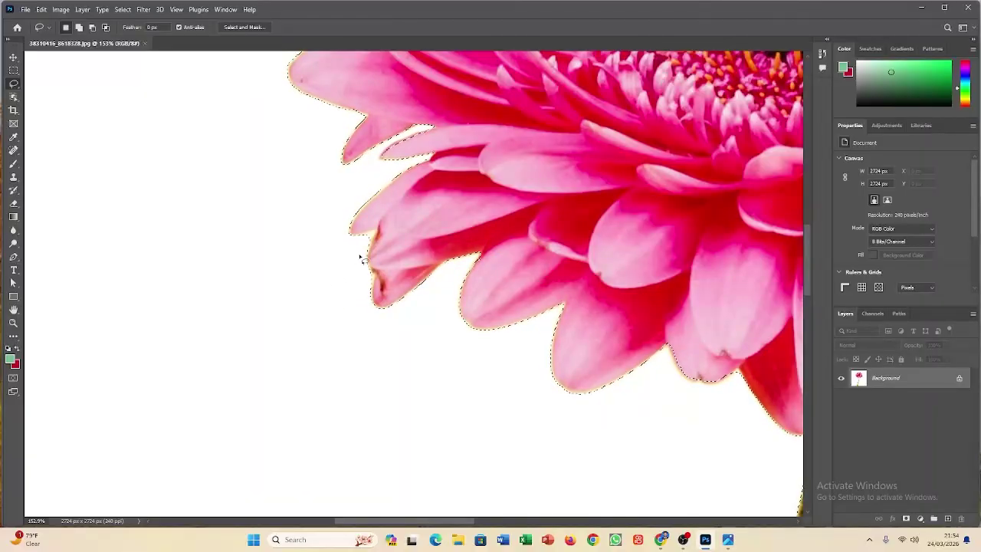
key(alt)
drag(357, 242, 367, 236)
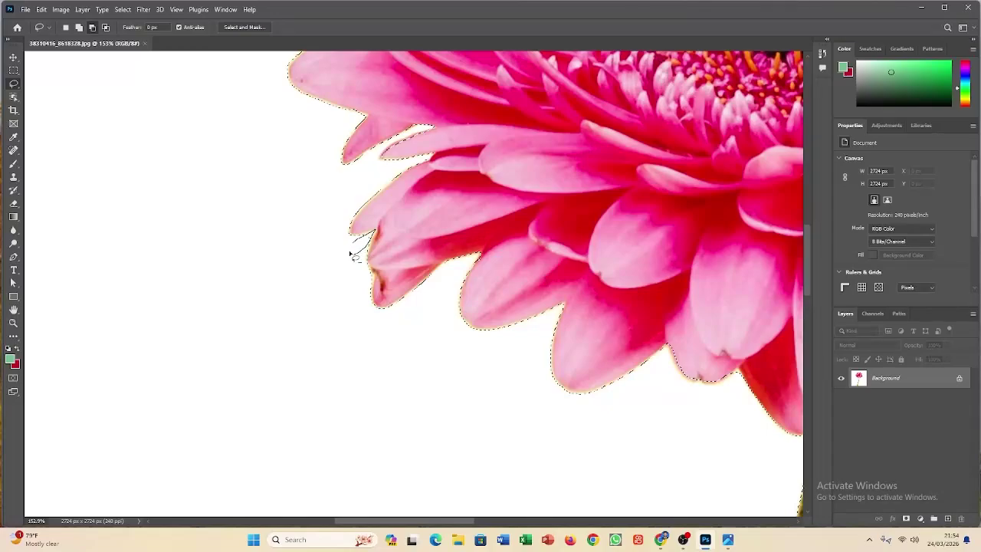
drag(356, 246, 361, 248)
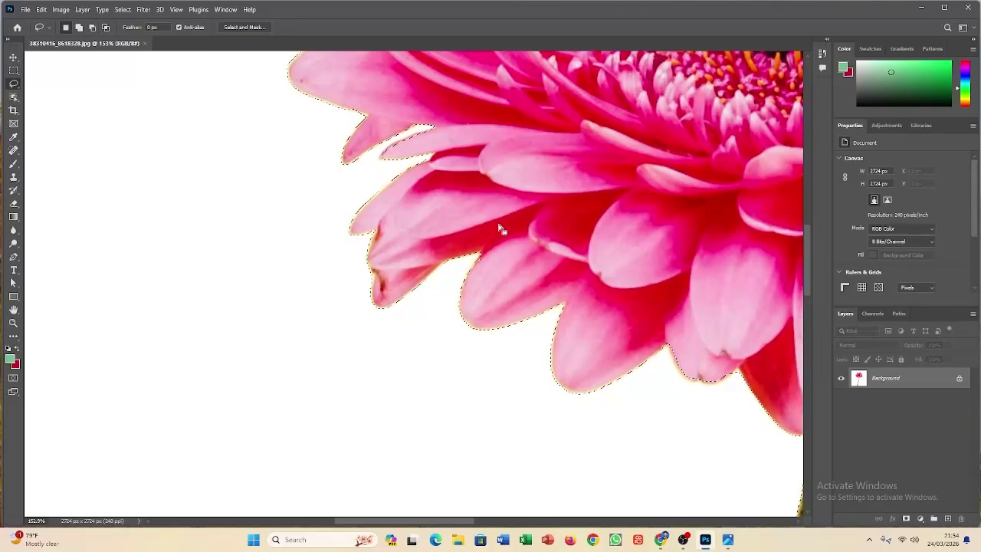
Inspect the selection outline around the flower head, stem and bottle for missed areas
scroll(482, 219, down, 8)
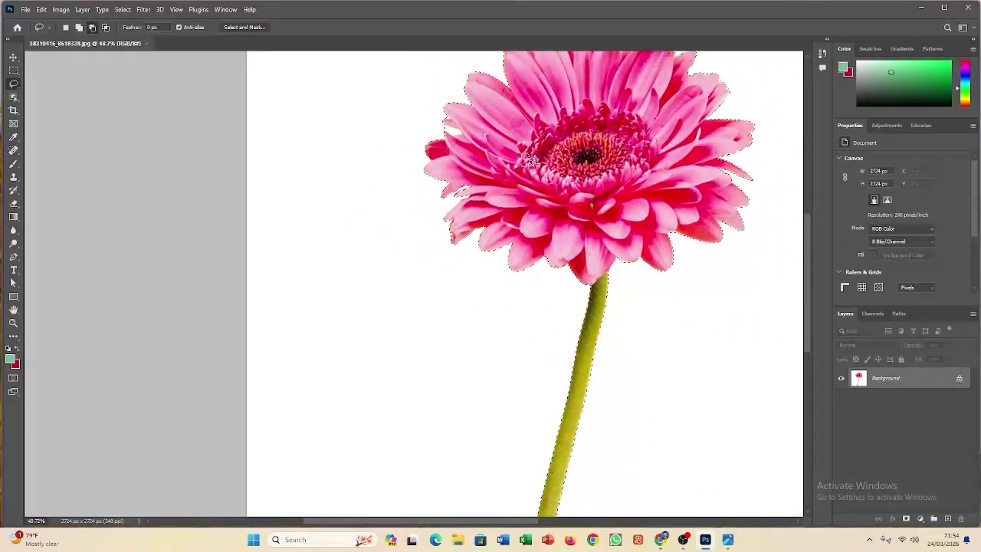
scroll(525, 142, up, 2)
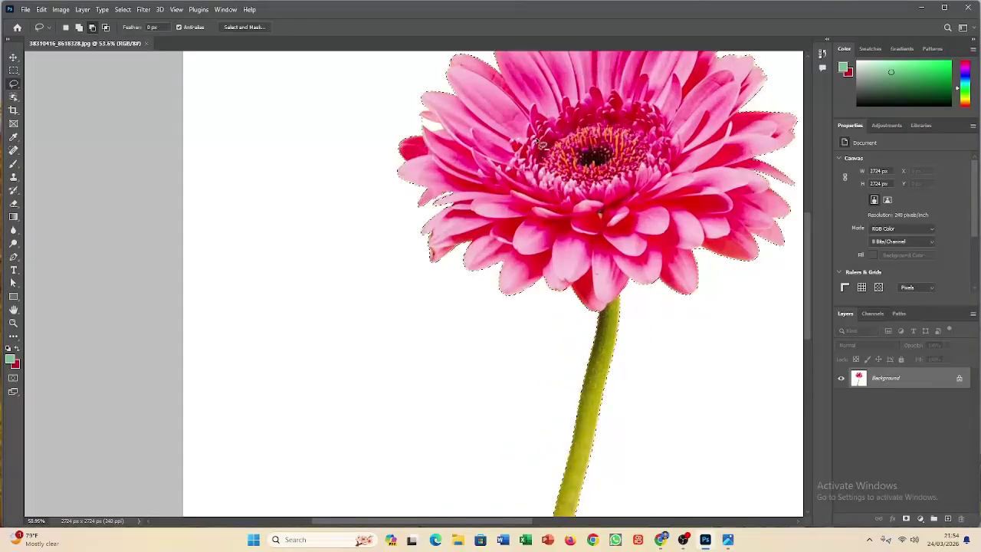
scroll(537, 143, down, 3)
scroll(538, 144, up, 6)
scroll(538, 146, down, 7)
scroll(536, 149, up, 7)
scroll(535, 152, down, 6)
scroll(533, 156, up, 4)
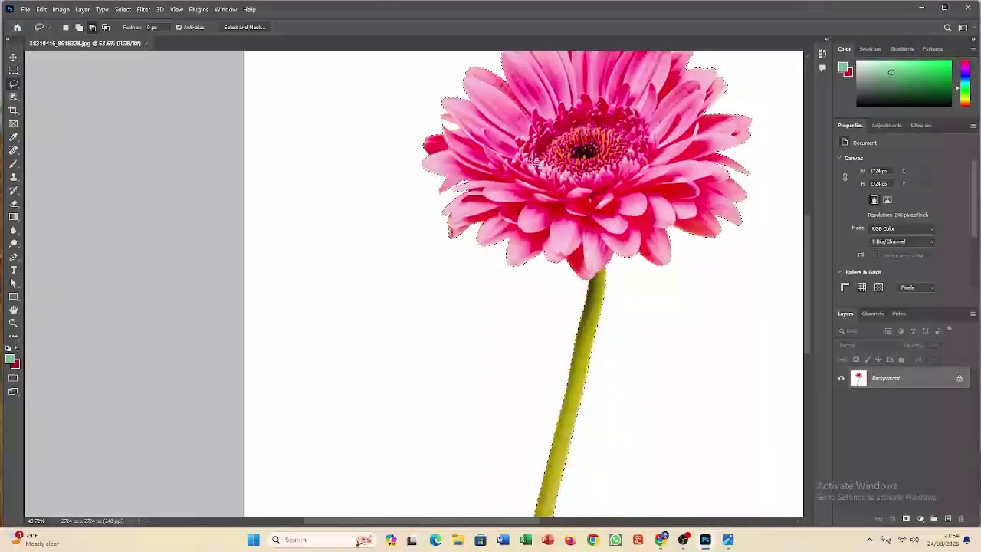
scroll(531, 161, down, 11)
scroll(532, 164, up, 4)
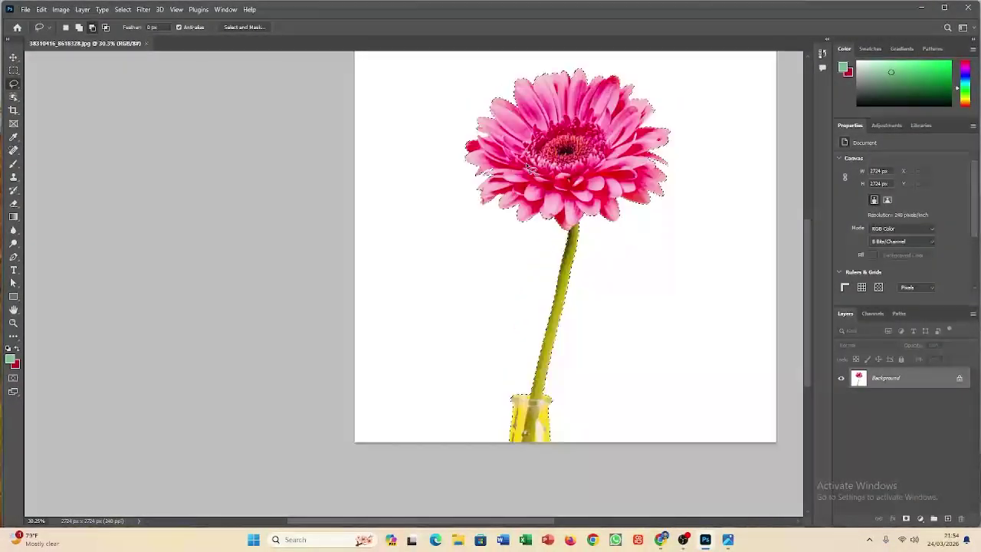
scroll(527, 172, up, 4)
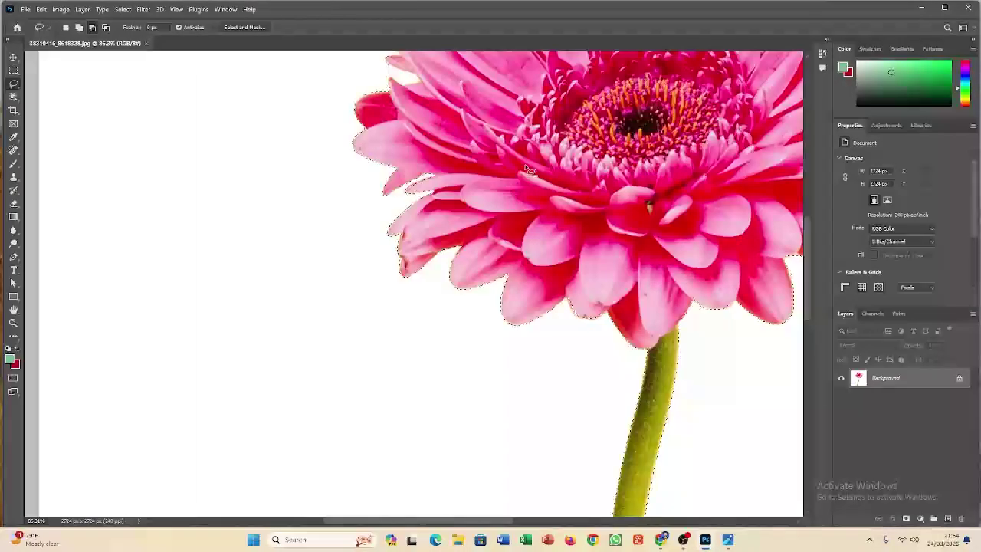
scroll(522, 176, down, 5)
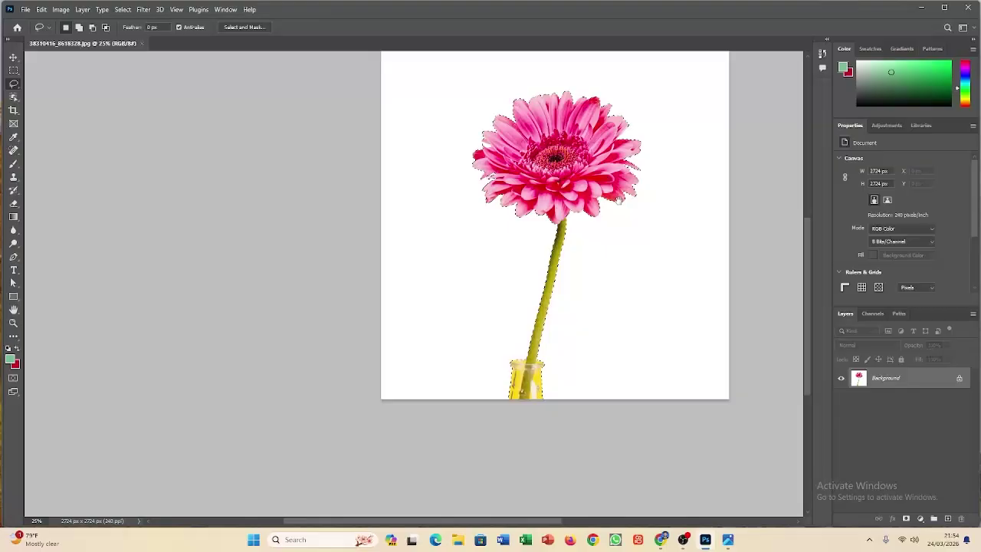
drag(619, 206, 421, 299)
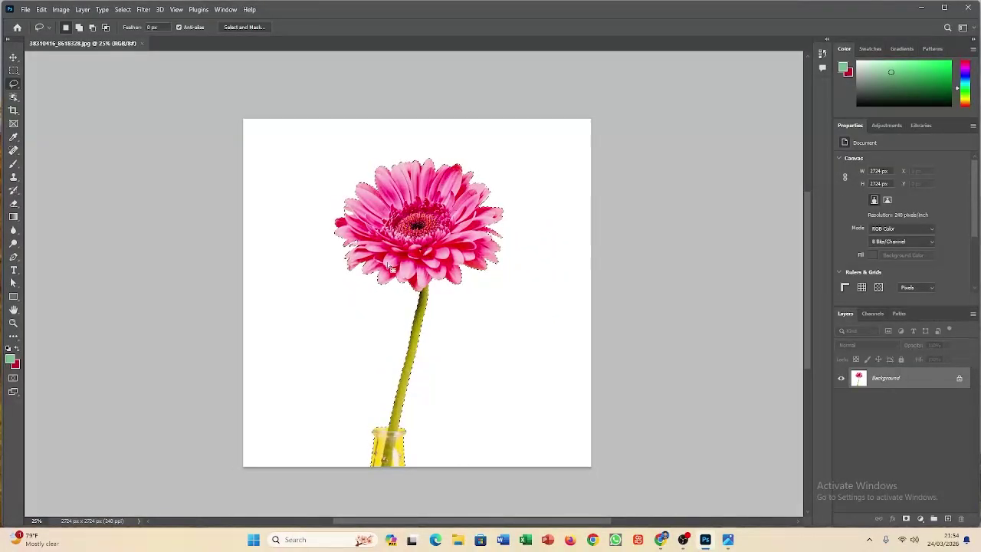
scroll(390, 270, up, 5)
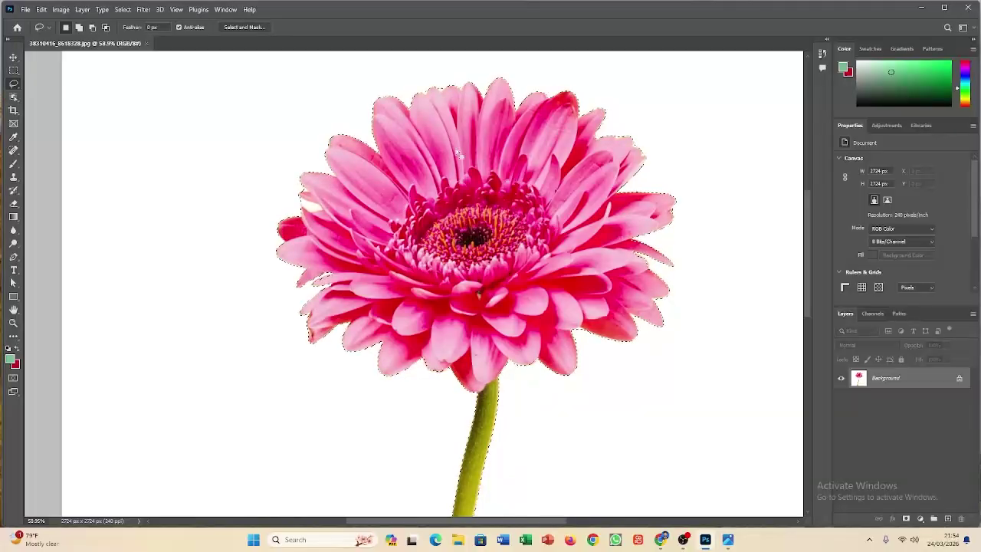
Unlock the Background layer and invert the selection so that it covers everything around the flower
click(960, 379)
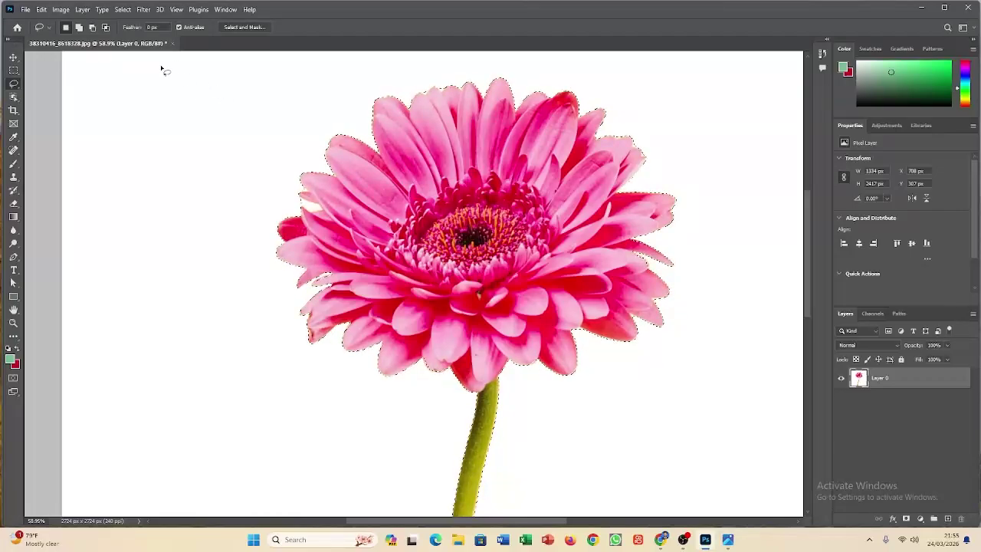
click(121, 9)
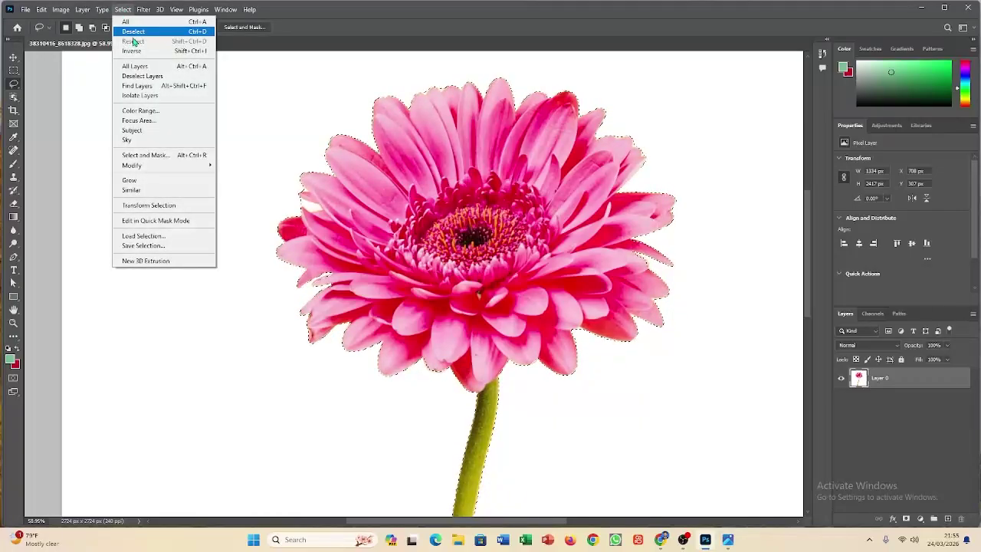
click(136, 52)
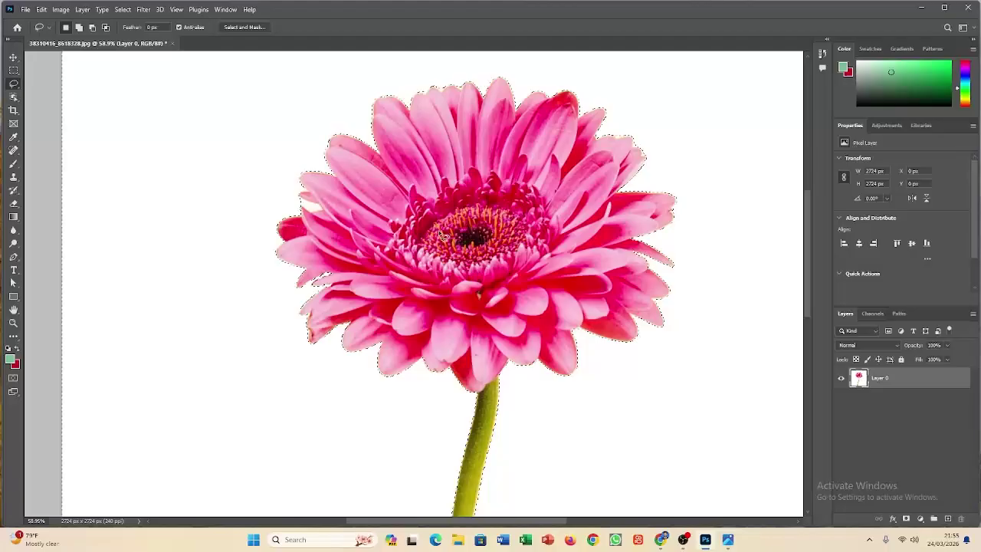
scroll(350, 285, down, 2)
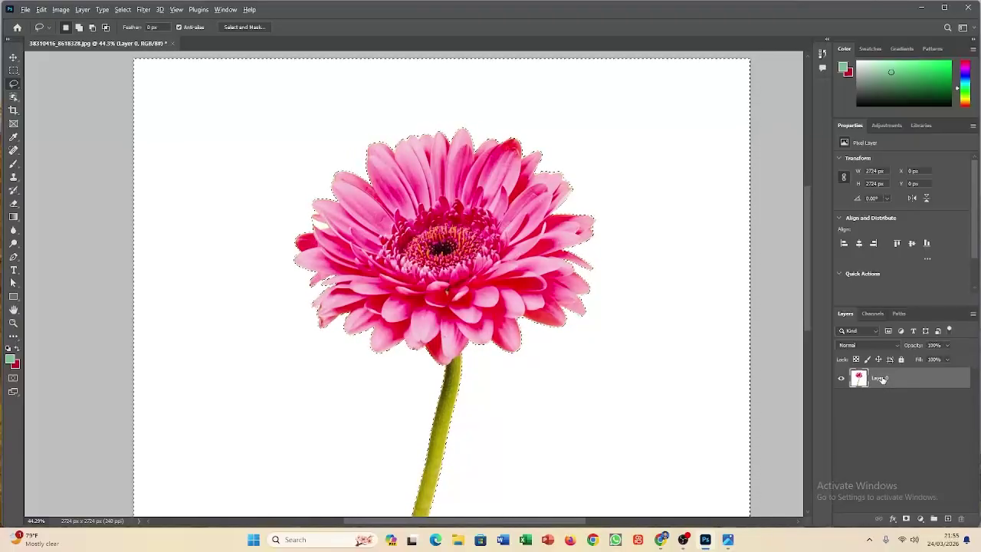
Duplicate Layer 0 beneath the original, reselect the original layer and hide the copy
drag(881, 379, 882, 406)
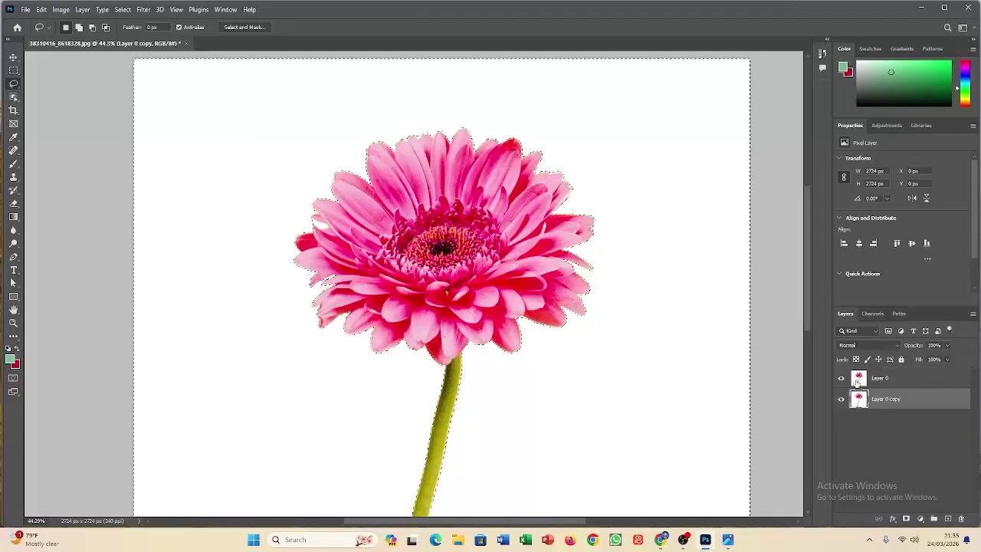
click(857, 383)
click(842, 400)
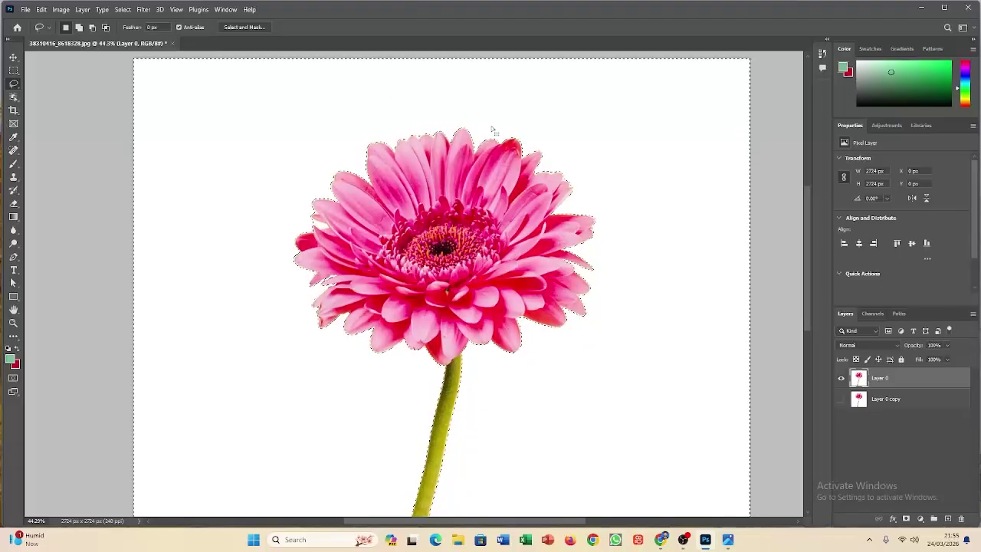
Delete the selected white background from Layer 0 and compare the result with the hidden copy
key(Delete)
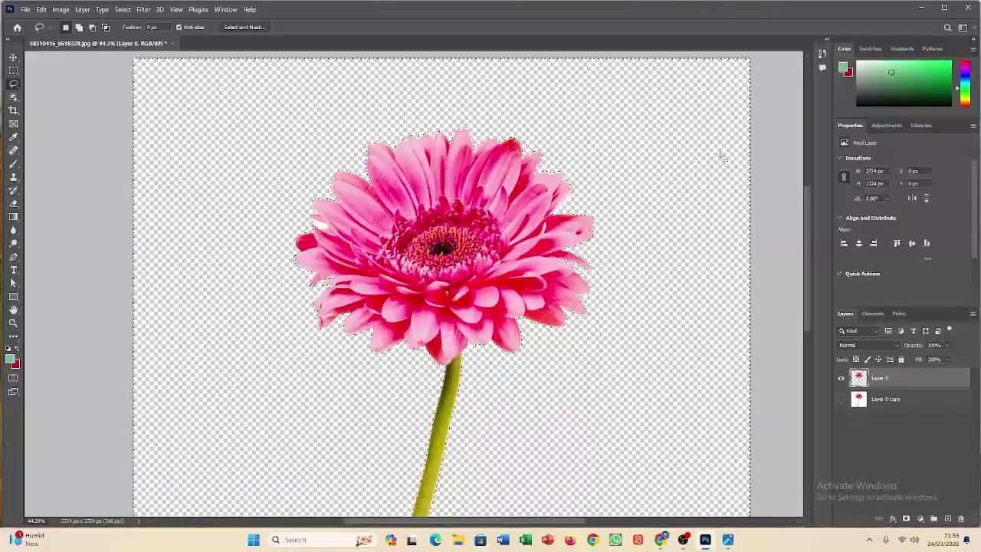
click(841, 398)
click(841, 399)
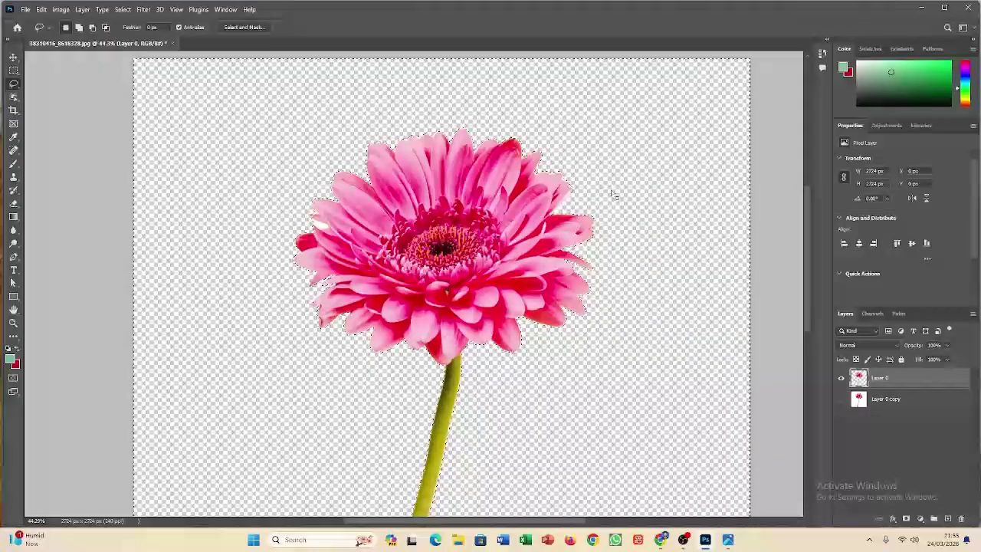
Deselect the area and add a new empty layer directly beneath the flower cutout on Layer 0
key(ctrl+d)
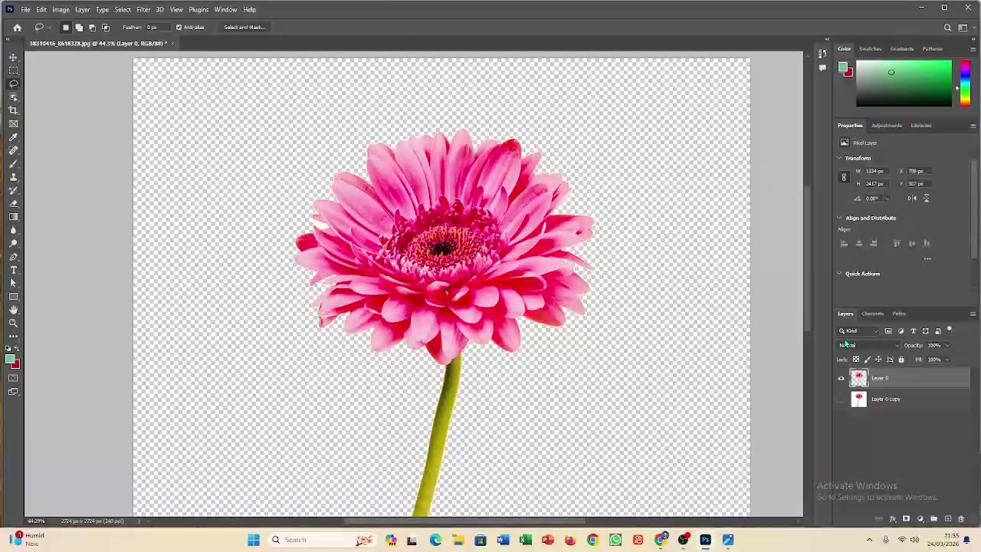
click(947, 519)
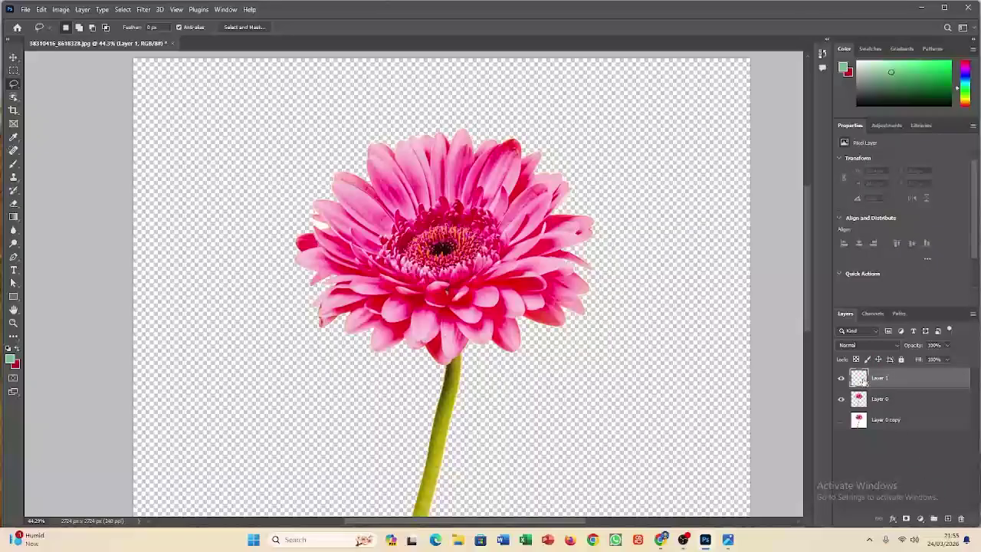
drag(863, 383, 881, 402)
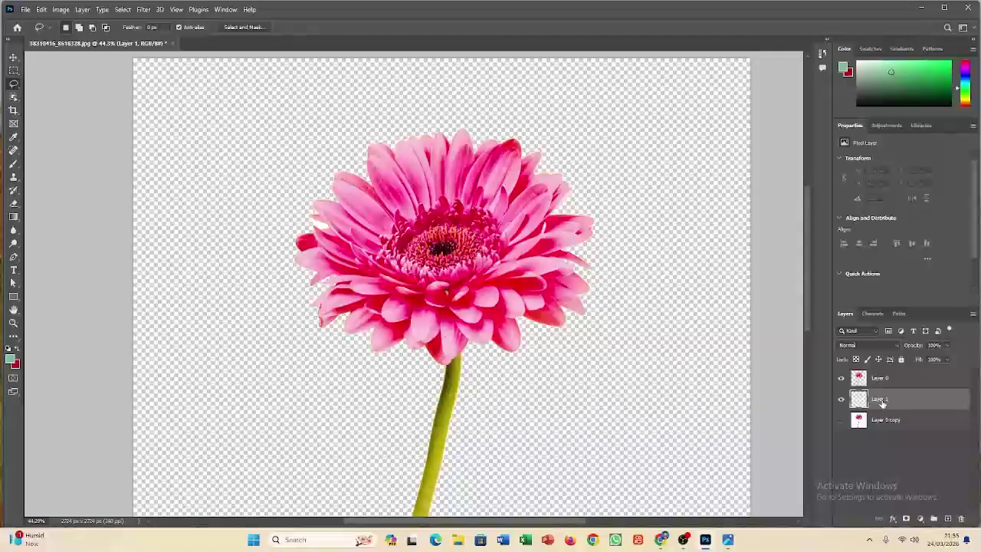
Set the foreground color to light green #99cc99
click(885, 86)
click(870, 68)
click(883, 80)
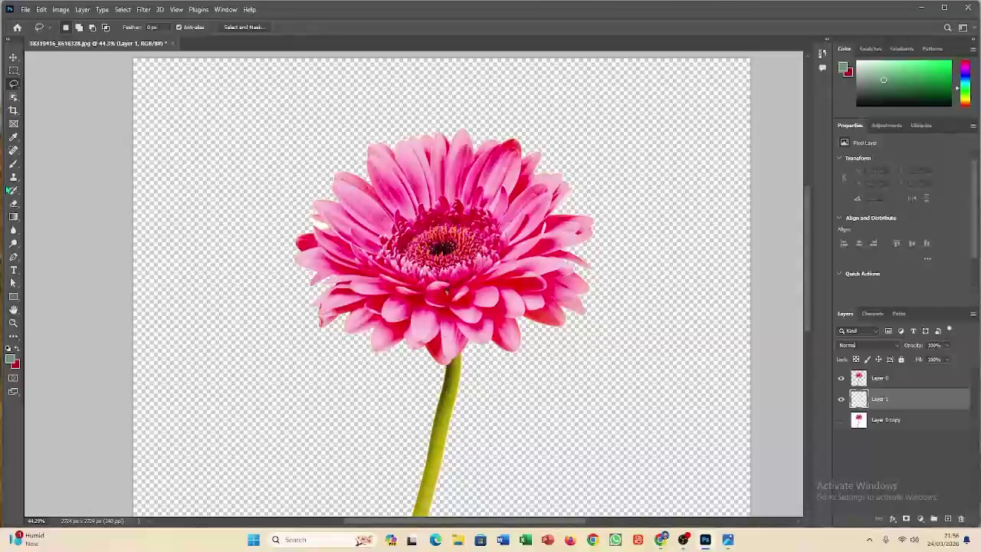
click(11, 360)
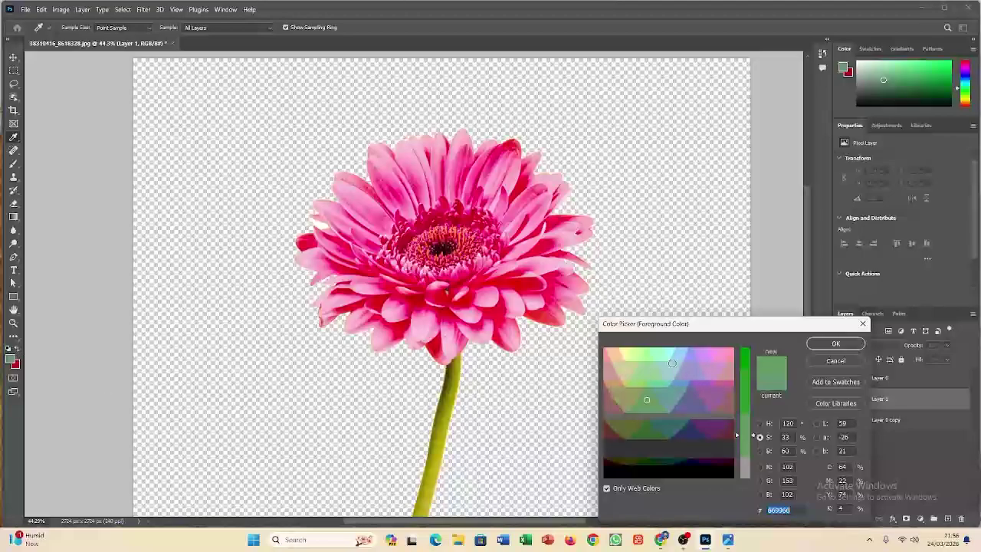
text(99cc99)
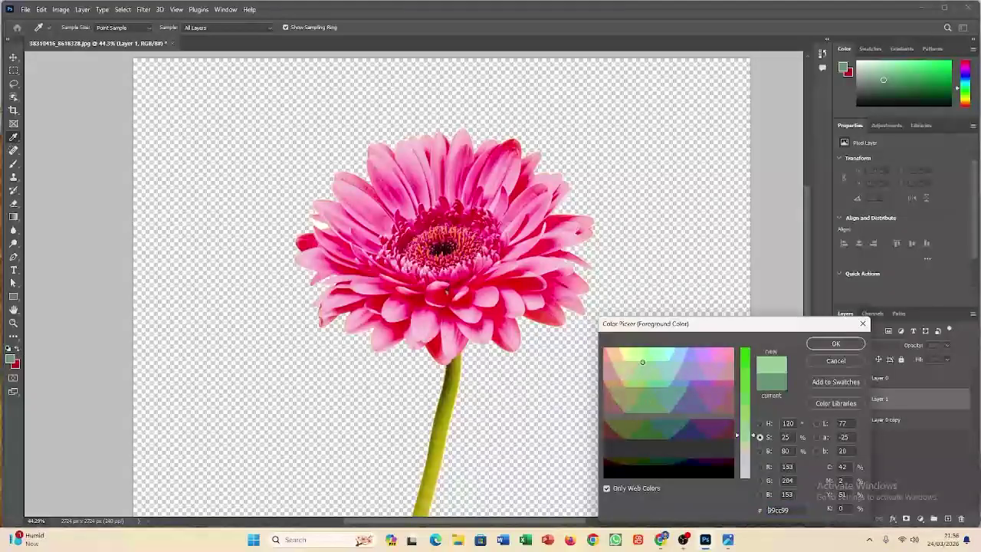
click(835, 344)
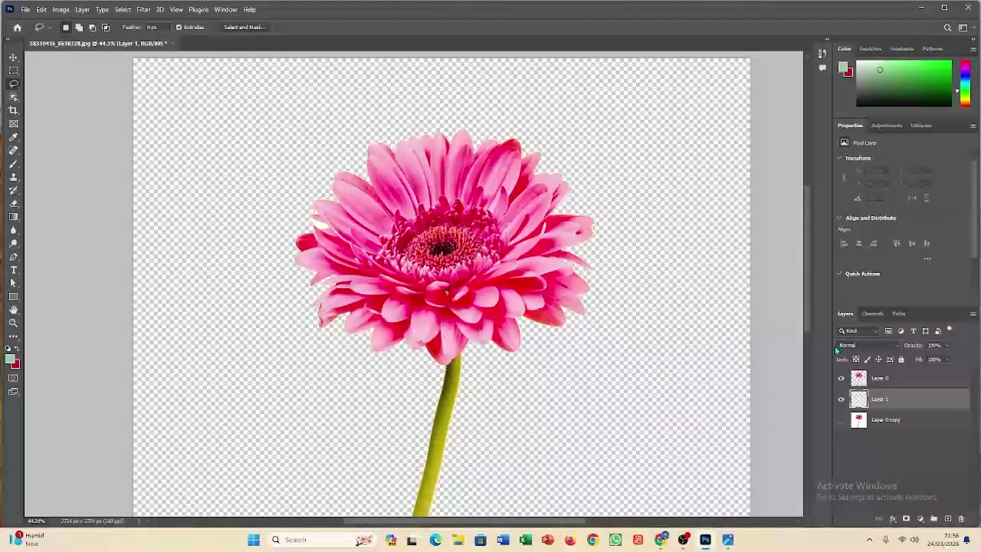
Lower the white Blend If limit for the current layer to about 227 in the blending options of Layer 1
double_click(857, 400)
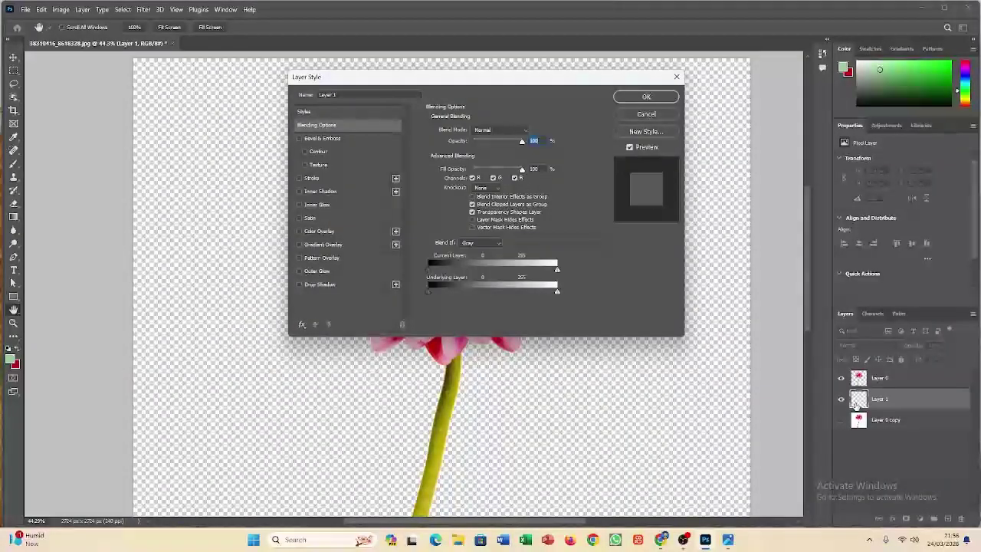
drag(557, 269, 542, 269)
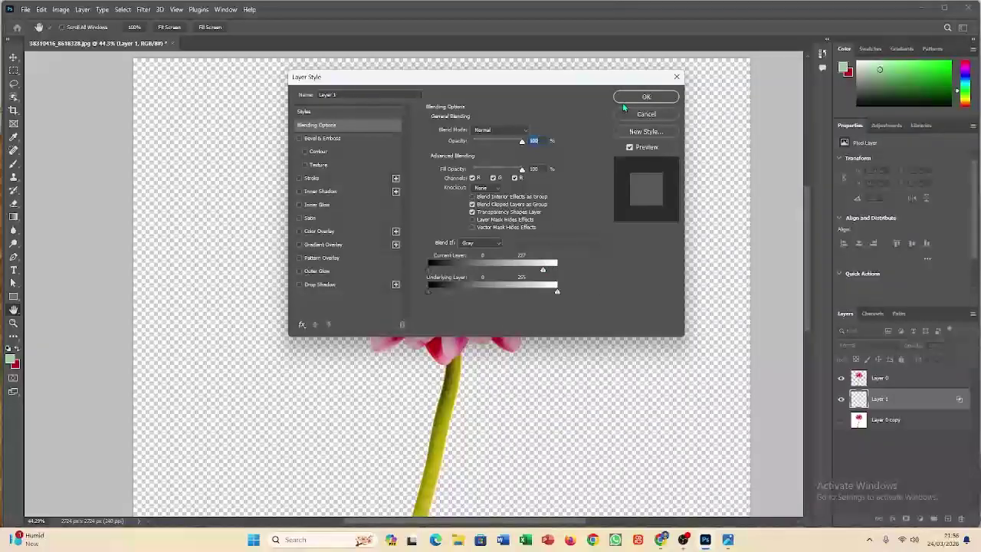
click(647, 97)
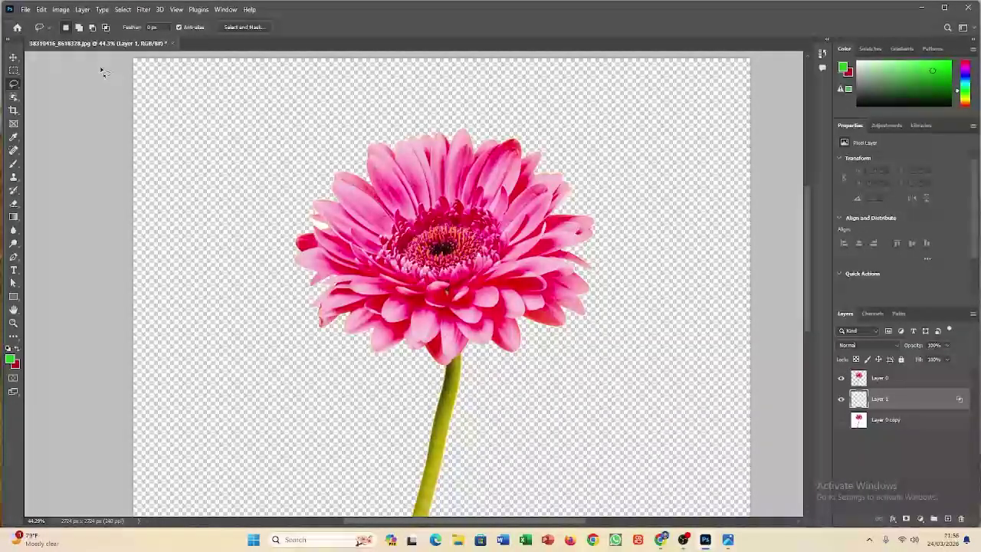
Draw a bright green rectangle about 2731 × 2719 px over the whole canvas, then extend its lower edge to a height of about 2728 px
click(13, 297)
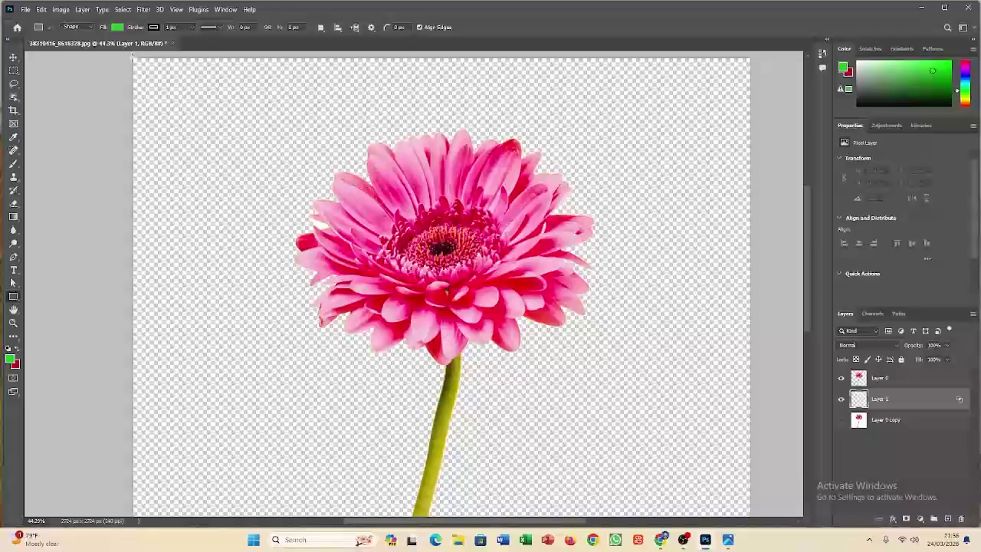
drag(131, 57, 750, 493)
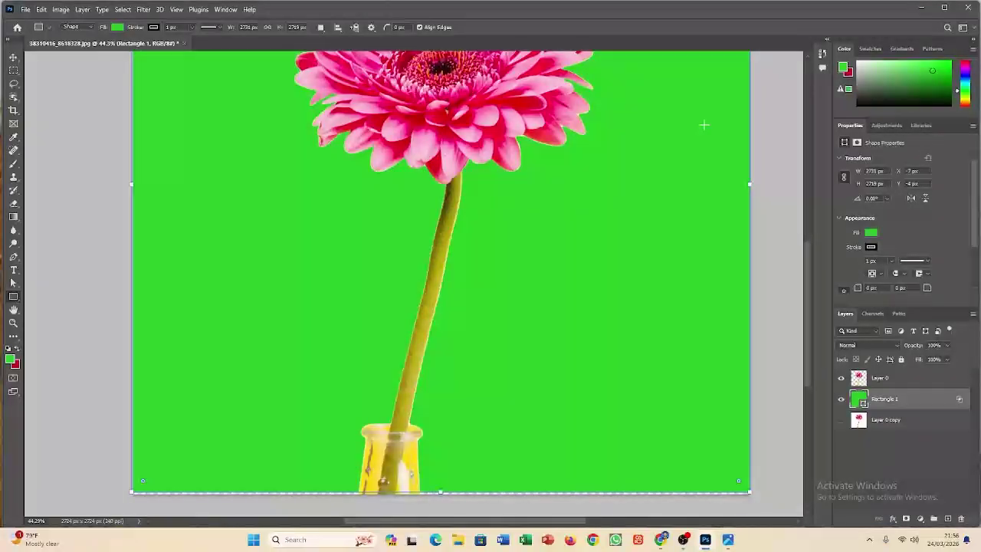
scroll(451, 136, up, 1)
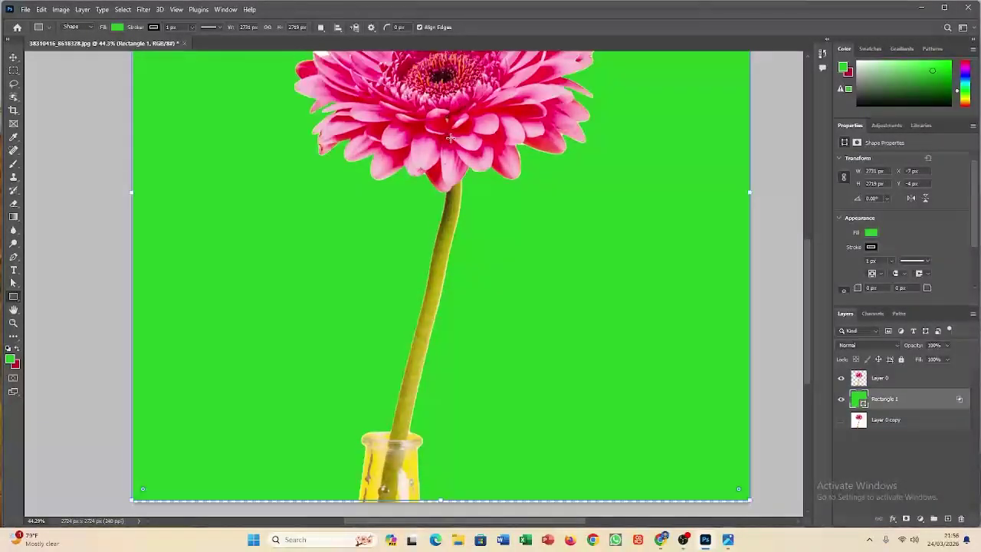
scroll(536, 441, down, 1)
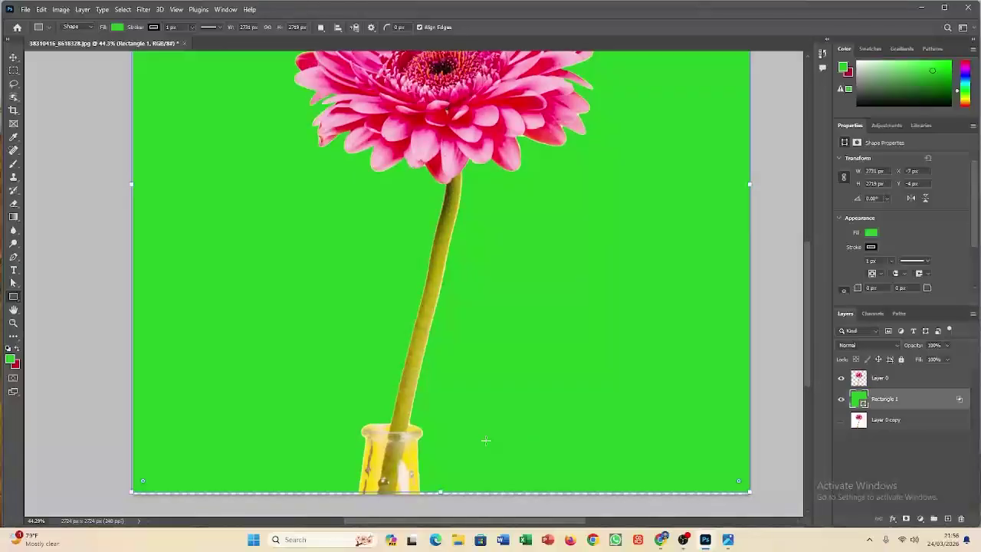
drag(440, 490, 441, 494)
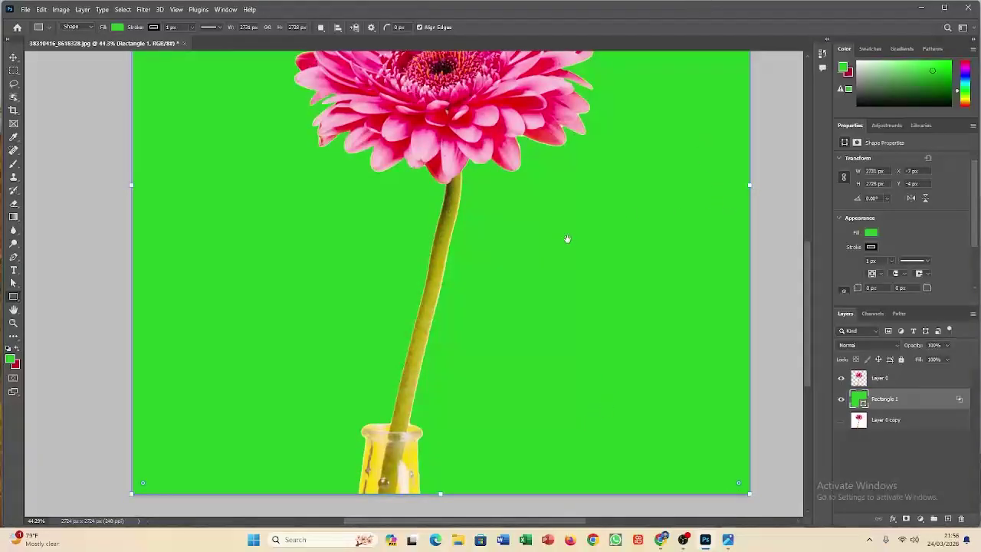
scroll(567, 238, down, 4)
scroll(567, 238, down, 5)
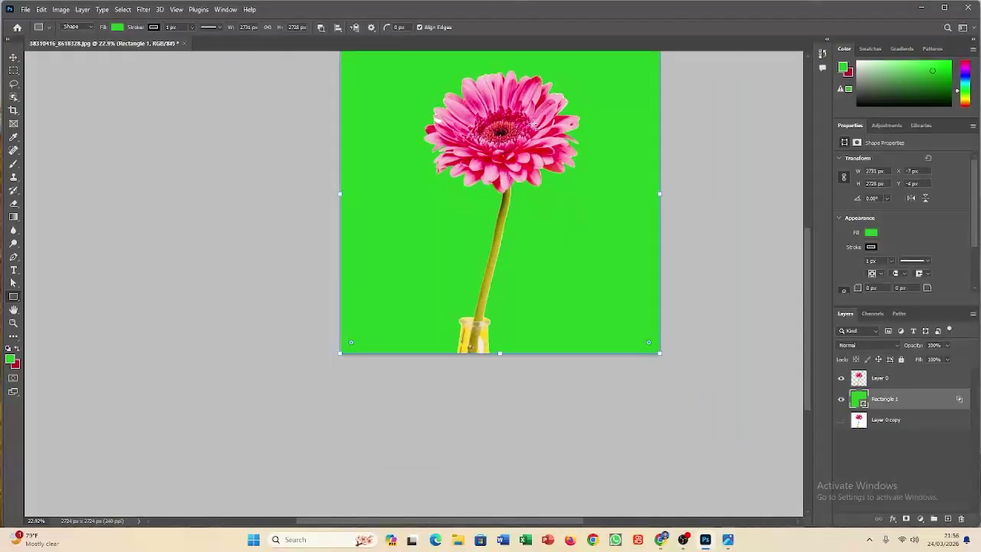
scroll(520, 59, up, 3)
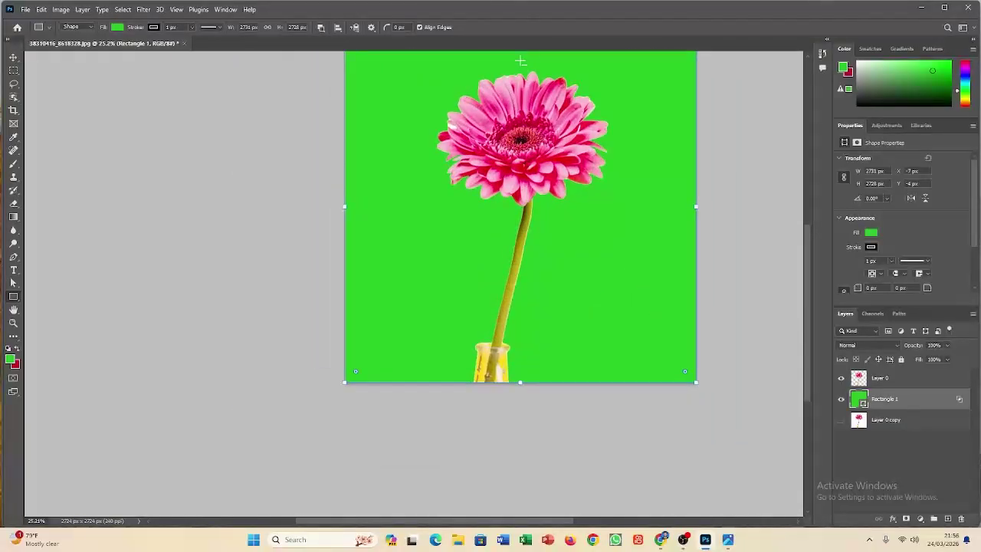
scroll(528, 69, down, 4)
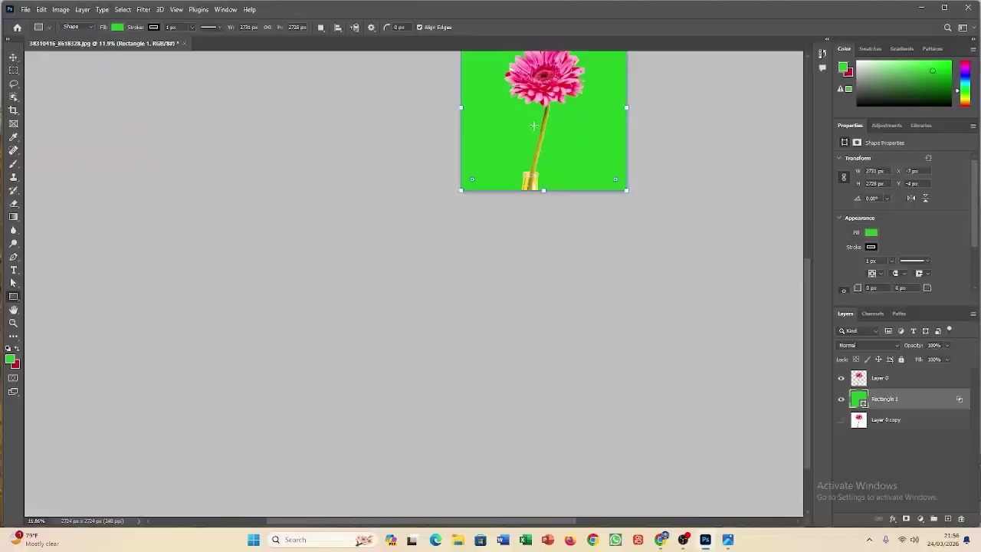
drag(499, 176, 435, 345)
scroll(512, 233, up, 4)
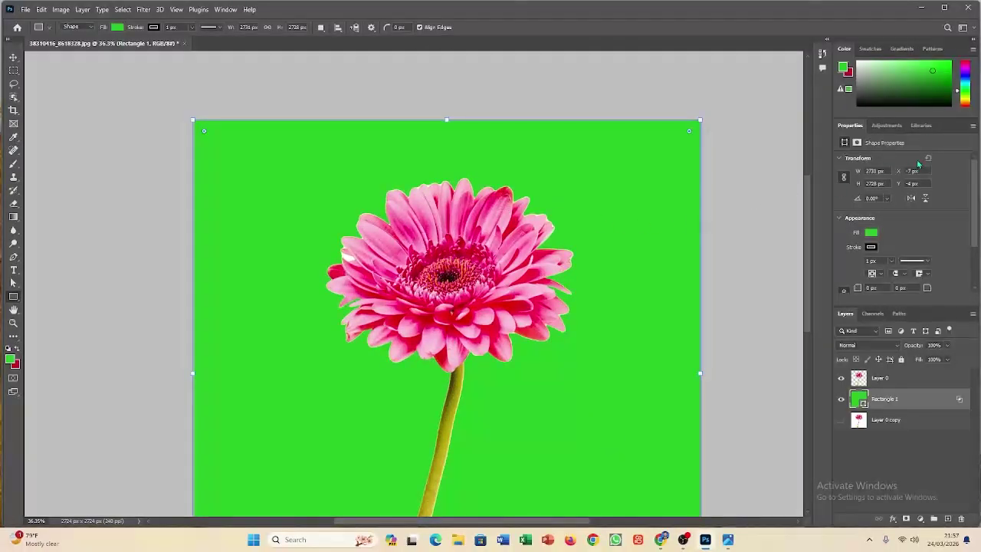
Set the foreground color to a muted gray-green and deselect the green rectangle layer
mouse_move(935, 83)
mouse_down()
mouse_move(888, 72)
mouse_move(922, 87)
mouse_move(866, 83)
mouse_up()
click(13, 59)
click(120, 127)
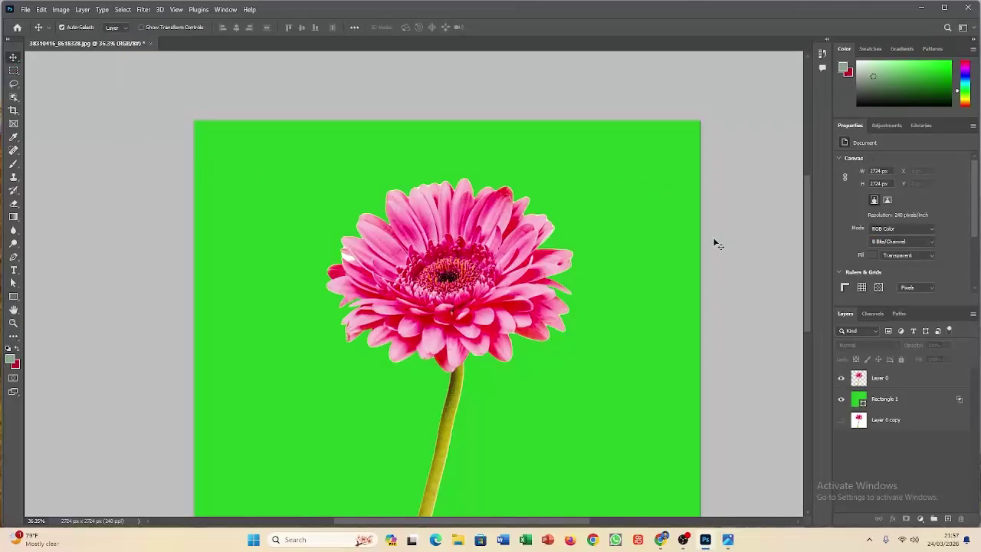
Delete the green Rectangle 1 layer beneath the flower cutout
key(ctrl+0)
scroll(556, 222, down, 6)
scroll(558, 270, up, 10)
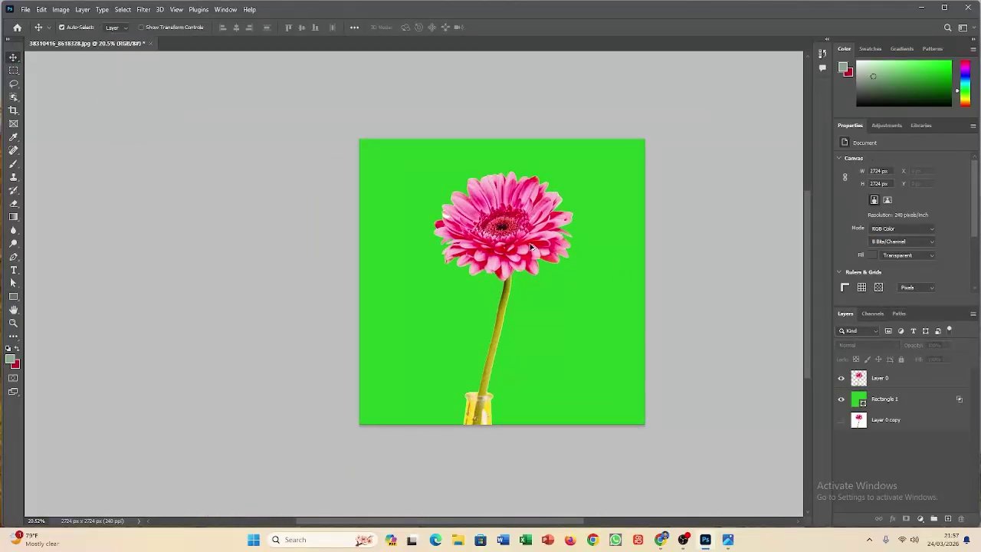
scroll(622, 197, up, 3)
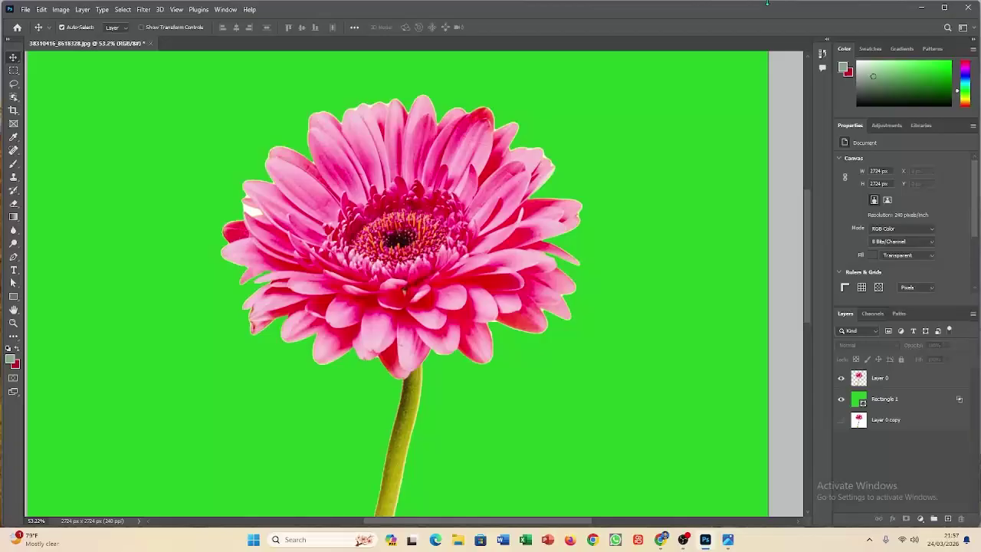
click(881, 399)
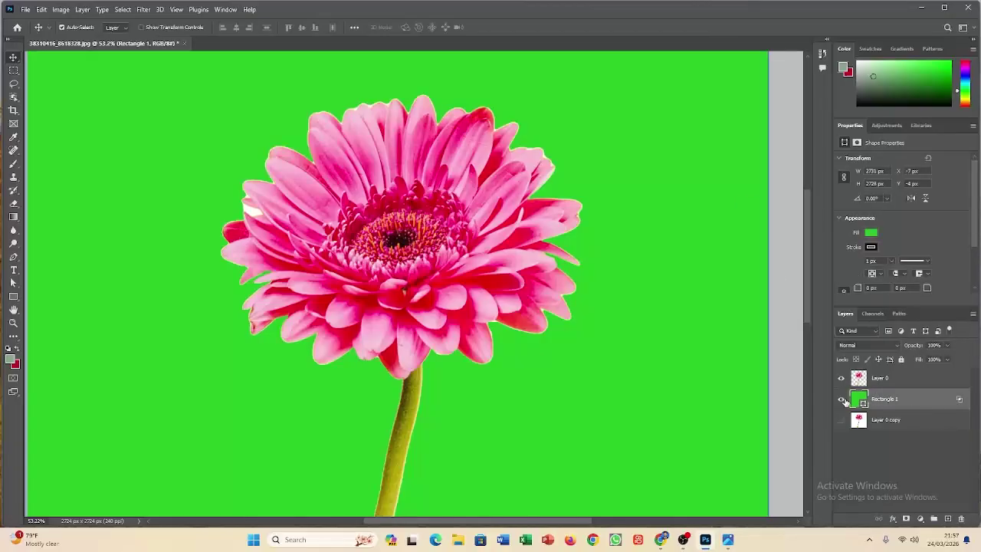
drag(935, 404, 962, 517)
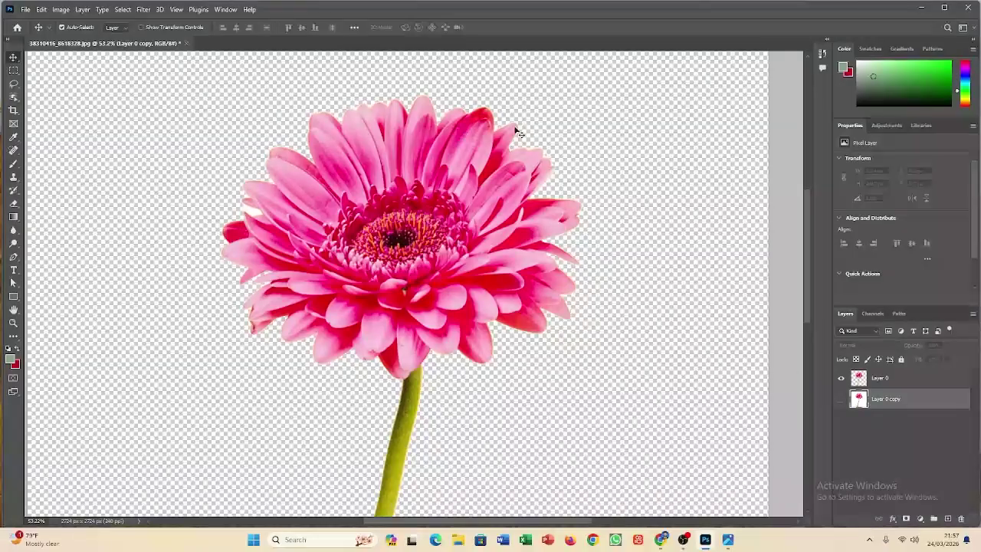
Make both Layer 0 and Layer 0 copy visible, keeping Layer 0 as the active layer
click(841, 378)
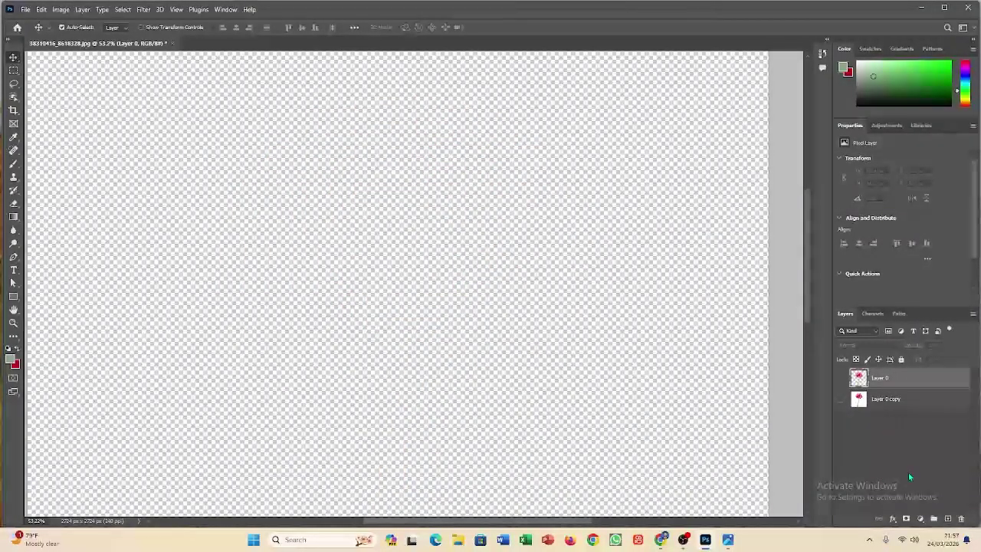
click(840, 378)
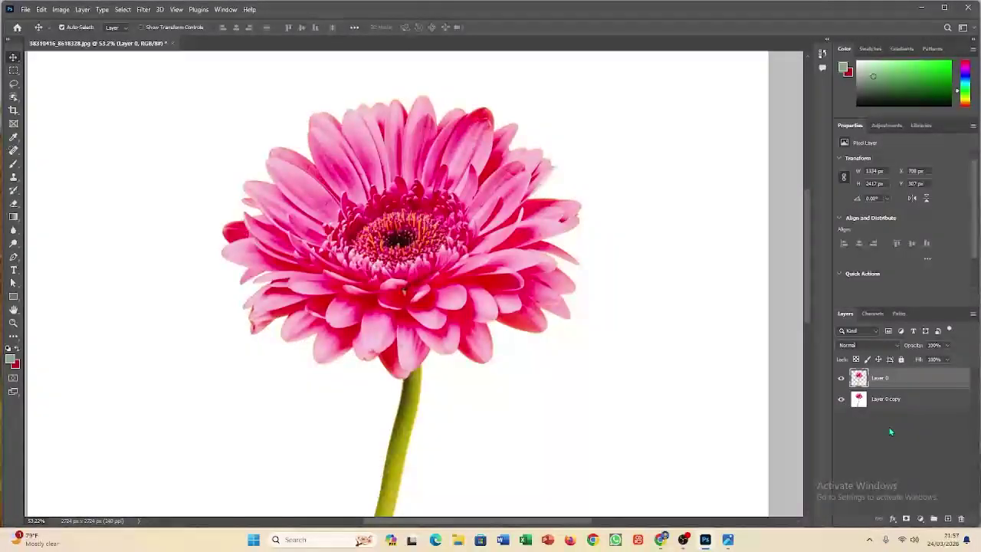
click(841, 399)
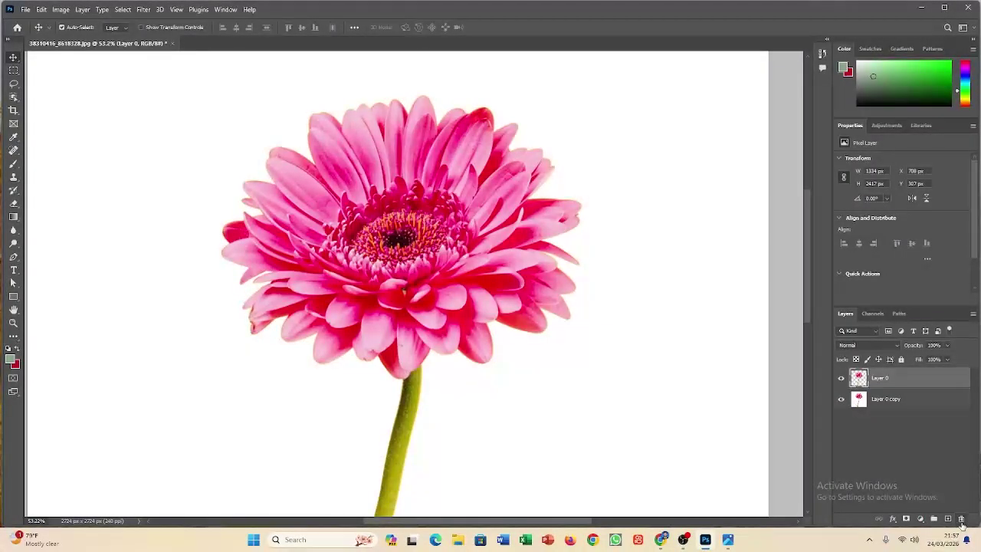
click(961, 519)
click(485, 203)
Select the whole pink flower head on Layer 0 with the Quick Selection tool
click(13, 96)
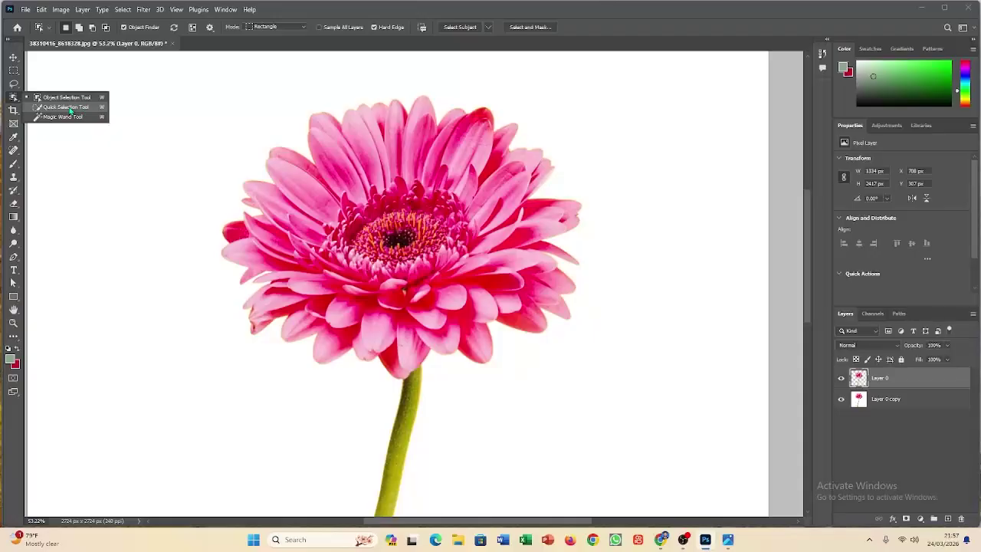
click(66, 106)
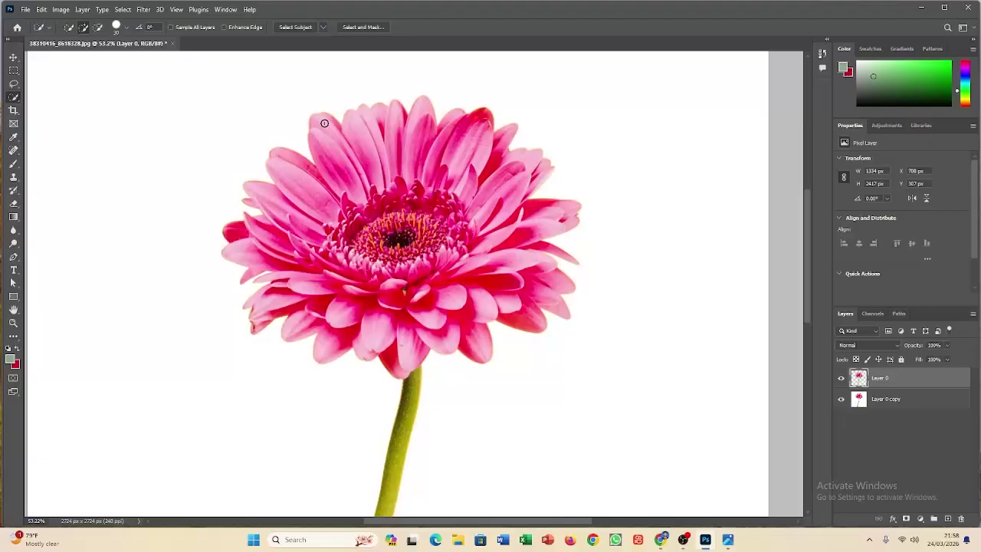
mouse_move(316, 122)
mouse_down()
mouse_move(343, 132)
mouse_move(405, 120)
mouse_move(408, 132)
mouse_move(422, 121)
mouse_move(435, 135)
mouse_move(445, 126)
mouse_move(483, 145)
mouse_move(505, 136)
mouse_move(506, 156)
mouse_move(541, 168)
mouse_move(519, 178)
mouse_move(510, 194)
mouse_move(518, 208)
mouse_move(559, 210)
mouse_move(509, 237)
mouse_move(471, 228)
mouse_move(435, 187)
mouse_move(406, 179)
mouse_move(374, 175)
mouse_move(344, 188)
mouse_move(407, 194)
mouse_move(301, 167)
mouse_move(293, 187)
mouse_move(430, 209)
mouse_up()
mouse_move(546, 243)
mouse_down()
mouse_move(579, 262)
mouse_move(469, 254)
mouse_move(555, 281)
mouse_move(496, 282)
mouse_move(438, 262)
mouse_move(526, 314)
mouse_move(437, 292)
mouse_move(469, 286)
mouse_move(502, 298)
mouse_move(437, 300)
mouse_move(492, 308)
mouse_move(451, 315)
mouse_move(497, 318)
mouse_move(400, 310)
mouse_move(467, 327)
mouse_move(410, 332)
mouse_move(439, 331)
mouse_move(390, 315)
mouse_move(419, 328)
mouse_move(354, 325)
mouse_move(416, 310)
mouse_move(393, 284)
mouse_move(398, 261)
mouse_move(337, 259)
mouse_move(341, 203)
mouse_move(348, 301)
mouse_move(321, 219)
mouse_move(347, 319)
mouse_move(304, 177)
mouse_move(325, 270)
mouse_move(343, 294)
mouse_up()
mouse_move(267, 213)
mouse_down()
mouse_move(311, 251)
mouse_move(240, 223)
mouse_move(269, 240)
mouse_move(243, 241)
mouse_up()
mouse_move(325, 285)
mouse_down()
mouse_move(269, 291)
mouse_move(295, 307)
mouse_move(260, 299)
mouse_move(329, 309)
mouse_up()
drag(389, 207, 414, 177)
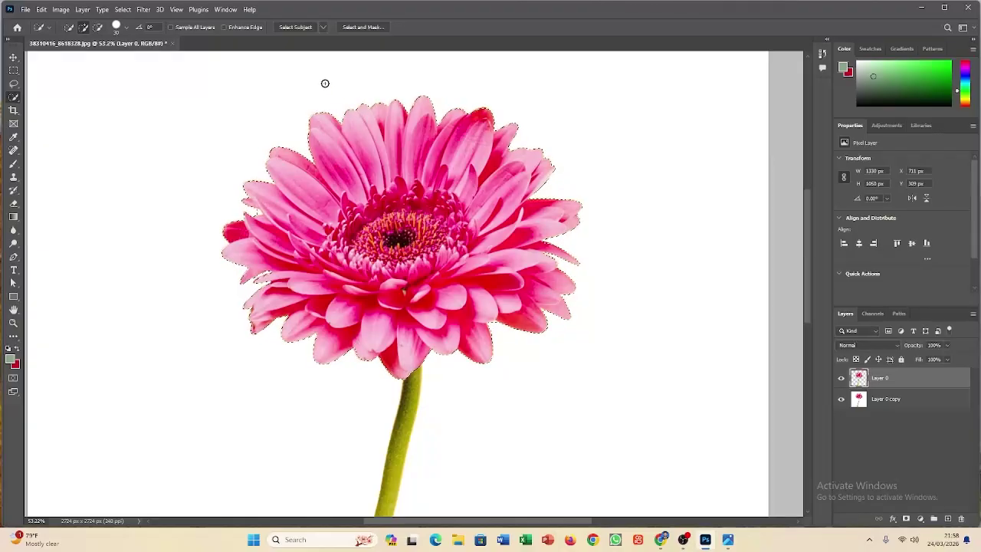
Subtract the stray background area in the gap between two lower petals from the flower selection with the Lasso tool
click(13, 83)
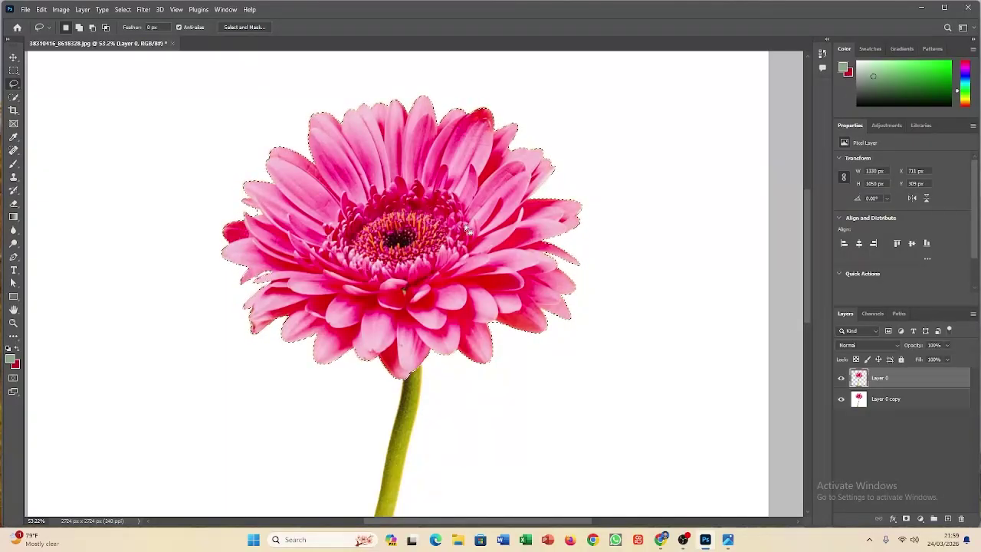
scroll(265, 199, up, 5)
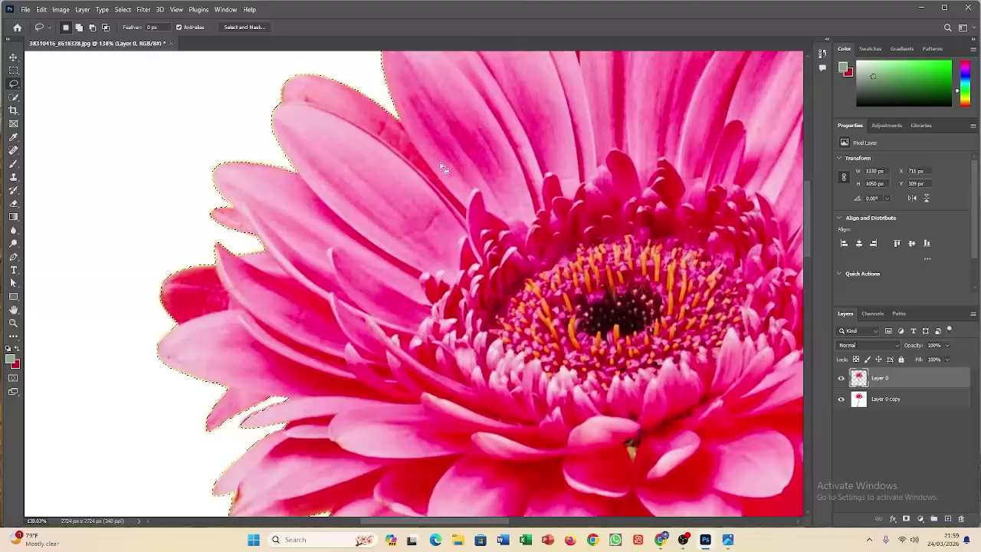
drag(466, 315, 187, 406)
drag(419, 96, 321, 94)
mouse_move(524, 234)
mouse_down()
mouse_move(461, 188)
mouse_move(482, 237)
mouse_move(444, 178)
mouse_move(486, 280)
mouse_move(464, 189)
mouse_move(449, 263)
mouse_move(475, 237)
mouse_move(467, 187)
mouse_up()
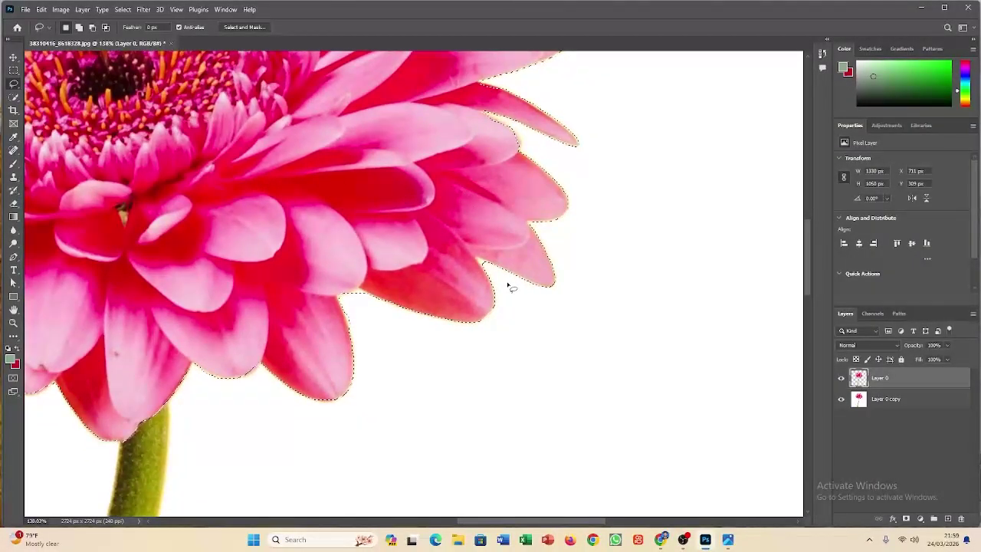
key(alt)
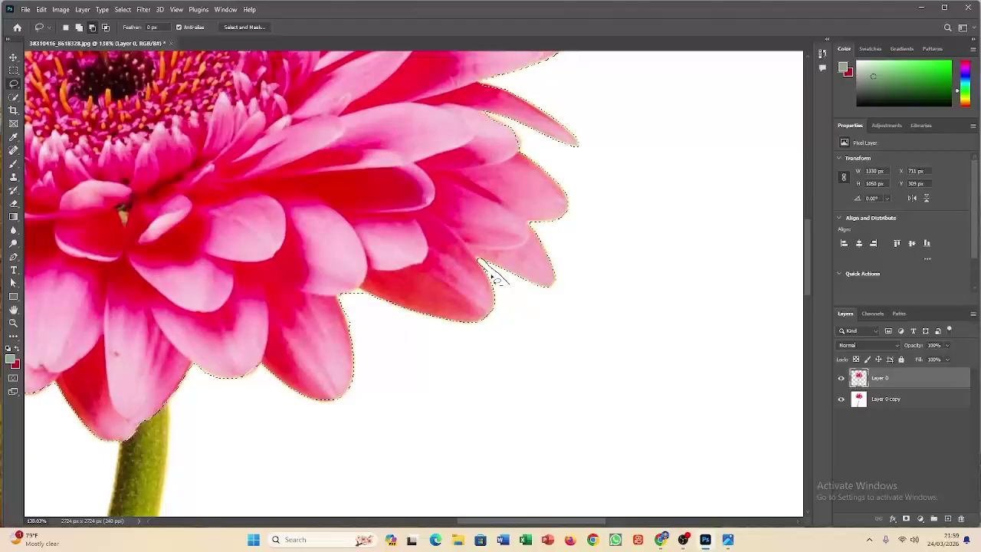
drag(512, 287, 512, 287)
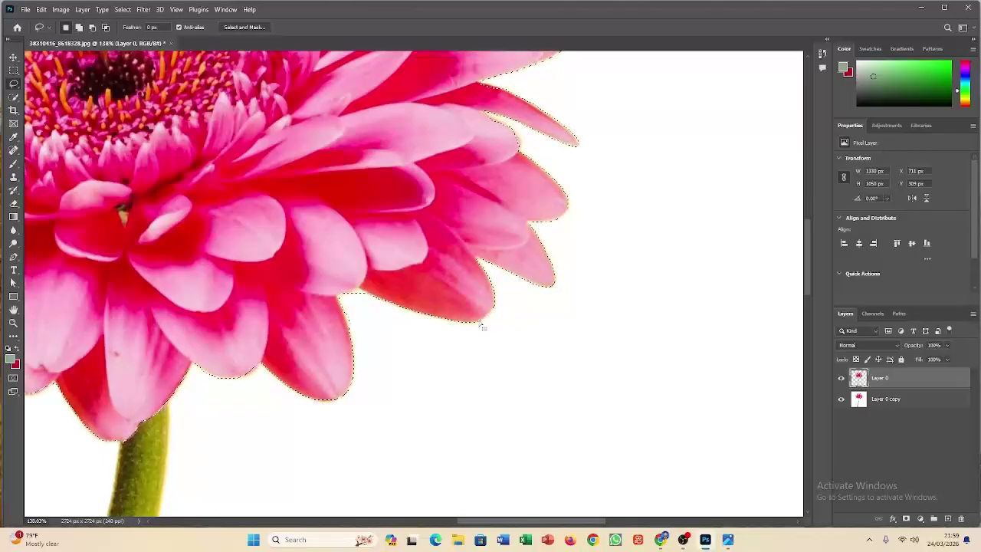
Extend the selection down the stem and over the yellow glass vase with the Quick Selection tool
mouse_move(468, 310)
mouse_down()
mouse_move(602, 252)
mouse_move(628, 212)
mouse_up()
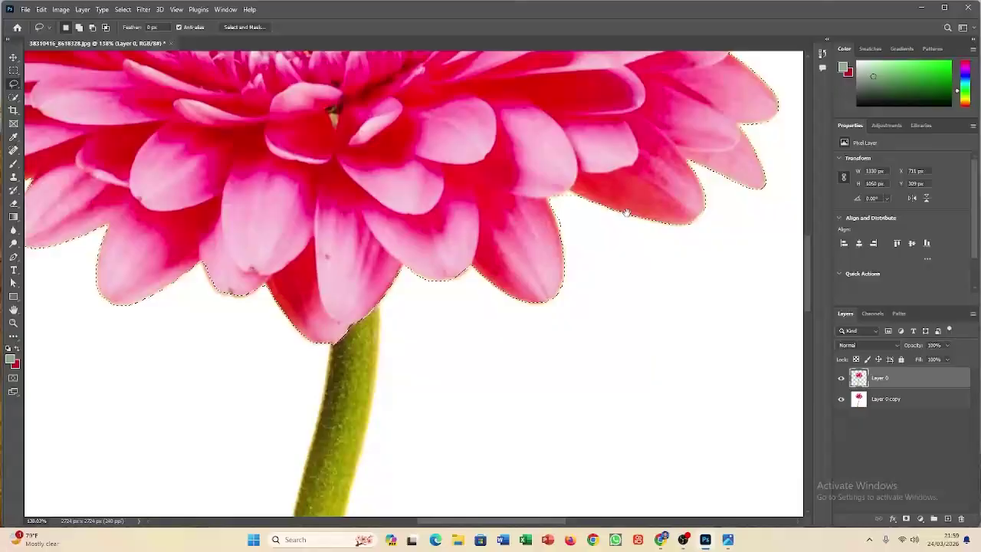
drag(307, 355, 410, 257)
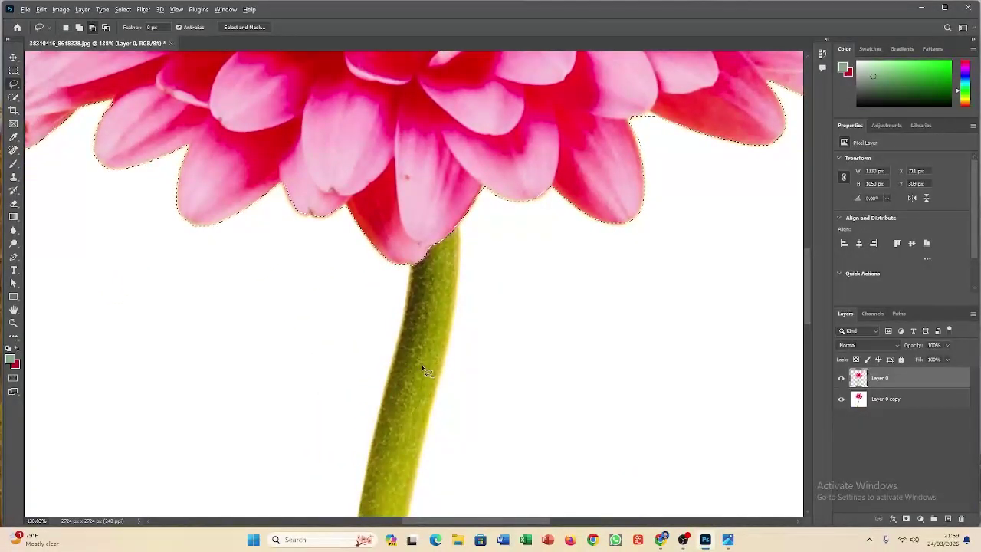
scroll(414, 371, down, 5)
scroll(412, 364, down, 3)
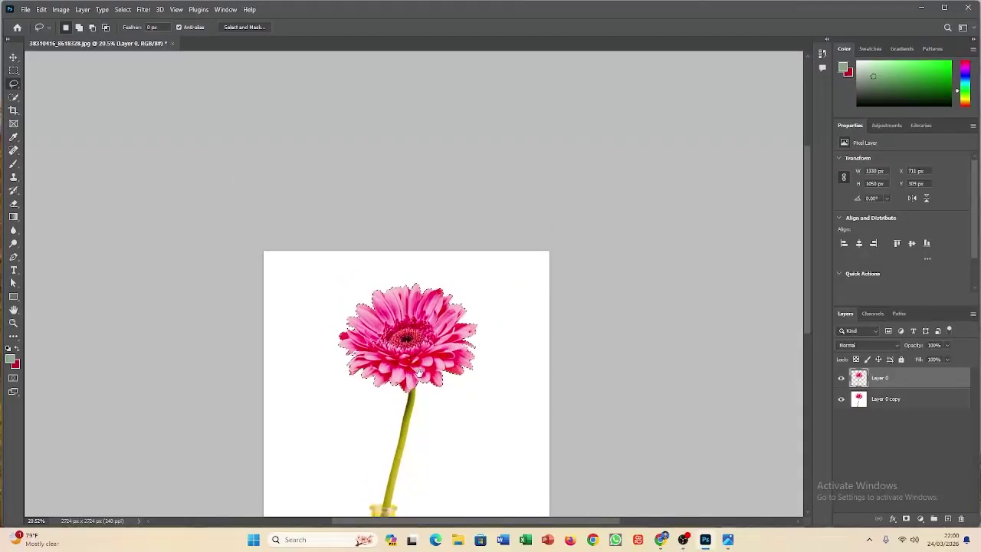
scroll(421, 408, up, 2)
scroll(427, 405, up, 5)
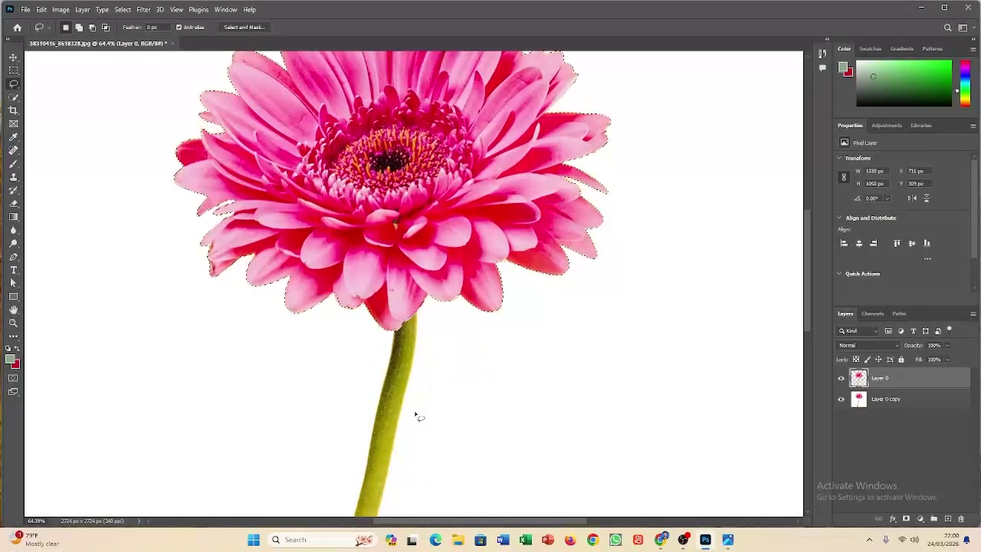
mouse_move(438, 382)
mouse_down()
mouse_move(510, 243)
mouse_move(534, 158)
mouse_up()
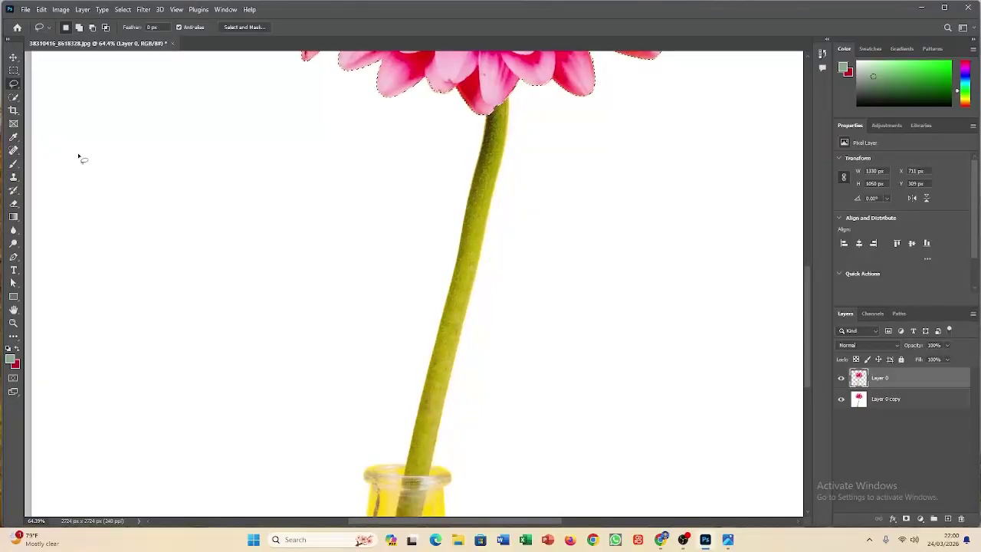
click(13, 97)
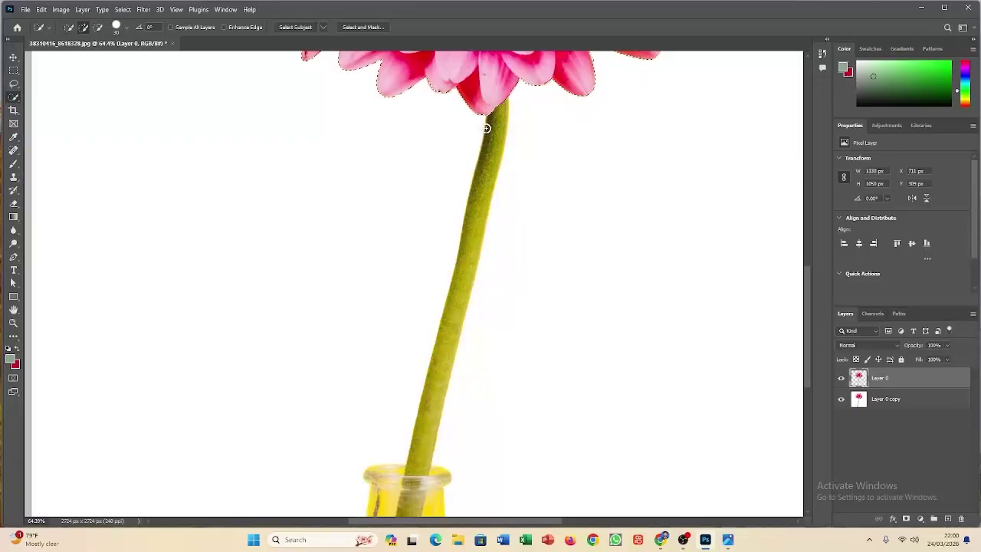
mouse_move(500, 105)
mouse_down()
mouse_move(451, 323)
mouse_move(465, 53)
mouse_up()
mouse_move(434, 216)
mouse_down()
mouse_move(423, 247)
mouse_move(406, 212)
mouse_up()
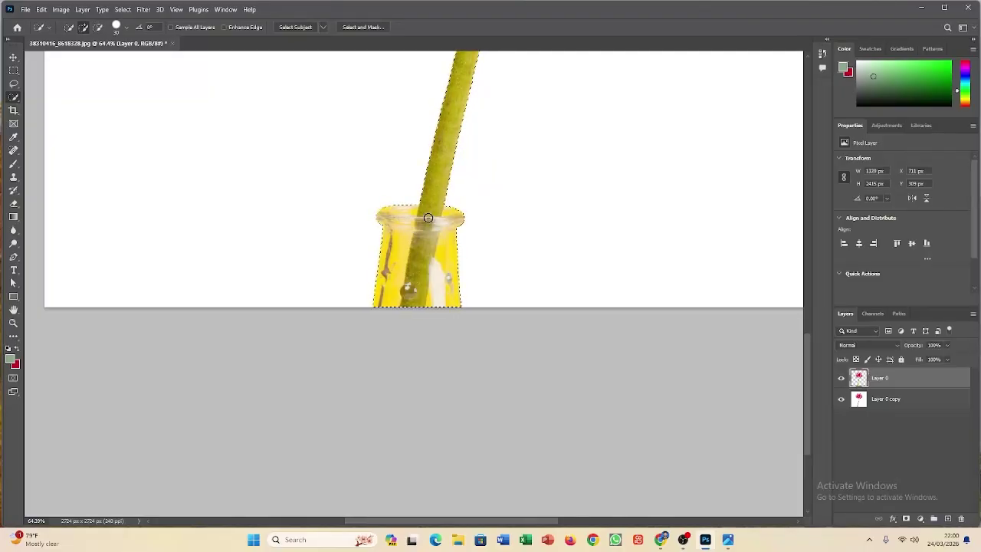
Delete Layer 0 while keeping the selection around the flower, stem and vase
scroll(454, 280, down, 9)
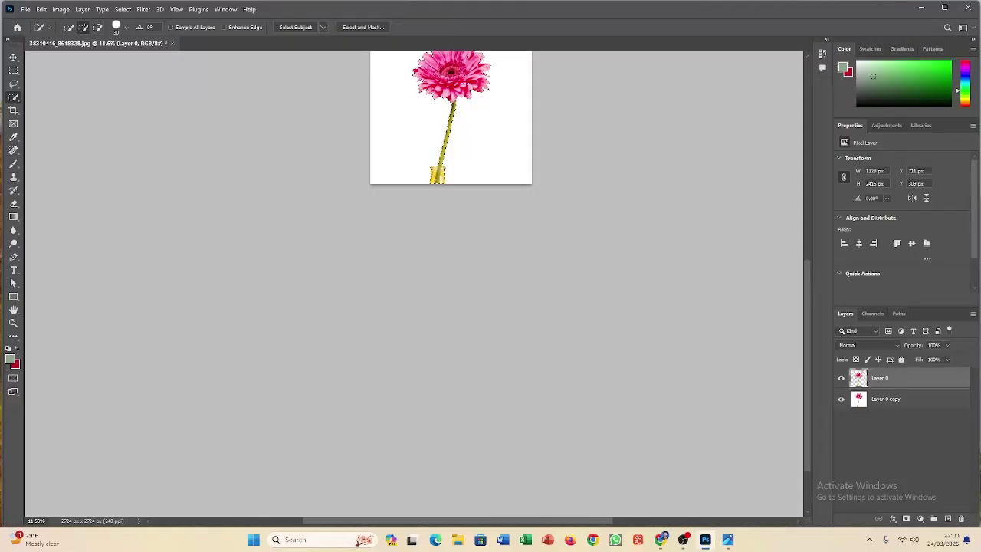
drag(467, 133, 442, 298)
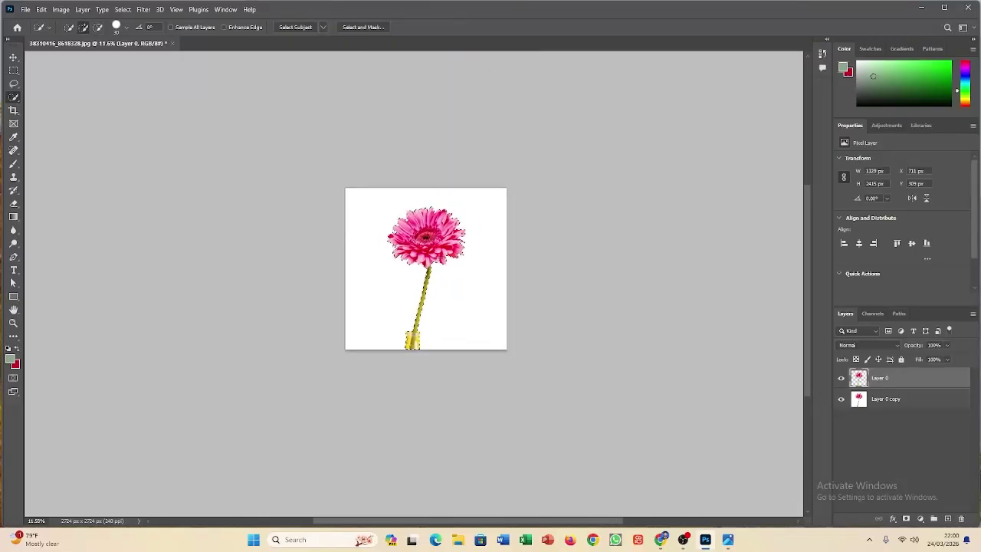
scroll(422, 224, up, 4)
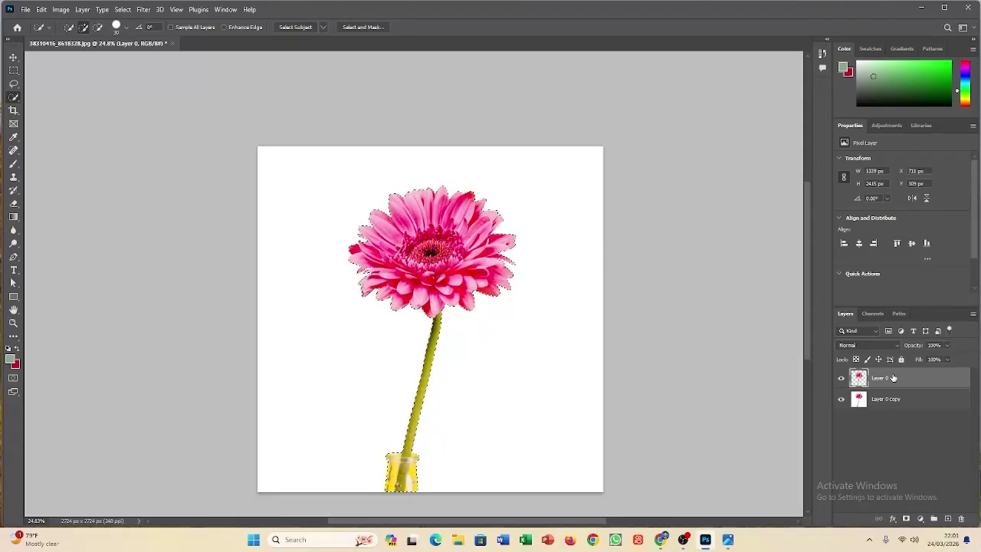
drag(892, 377, 961, 521)
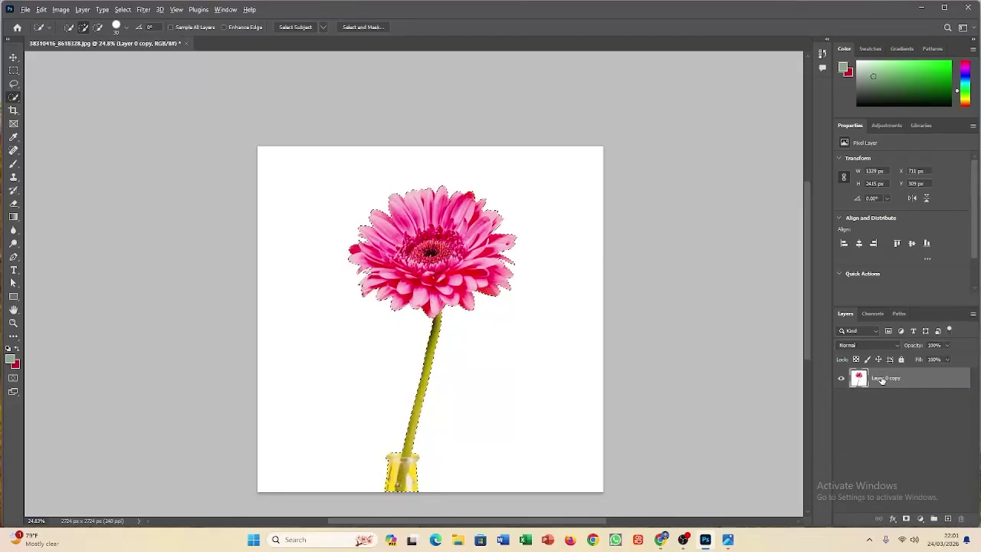
Duplicate Layer 0 copy beneath itself, hide the duplicate, and make the original Layer 0 copy active
drag(883, 380, 888, 414)
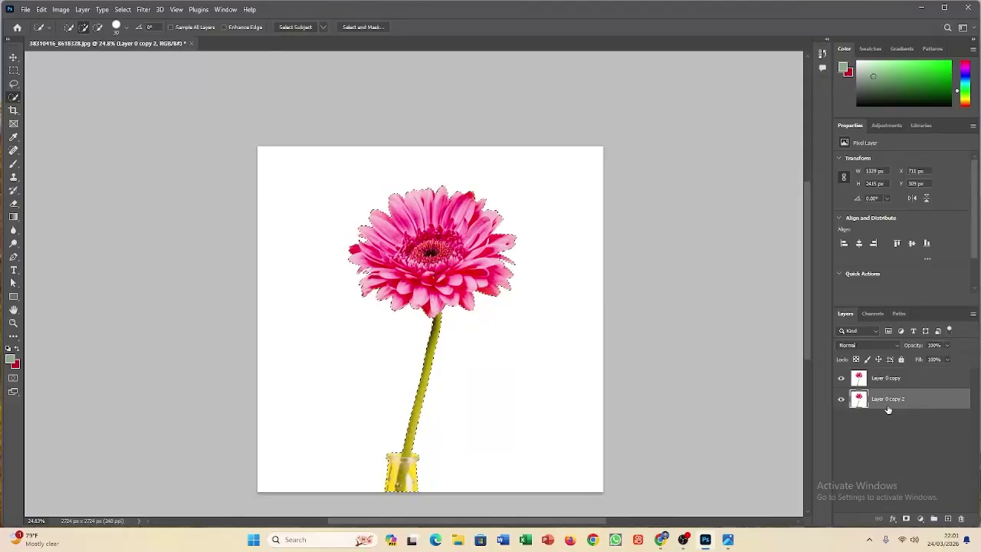
click(842, 400)
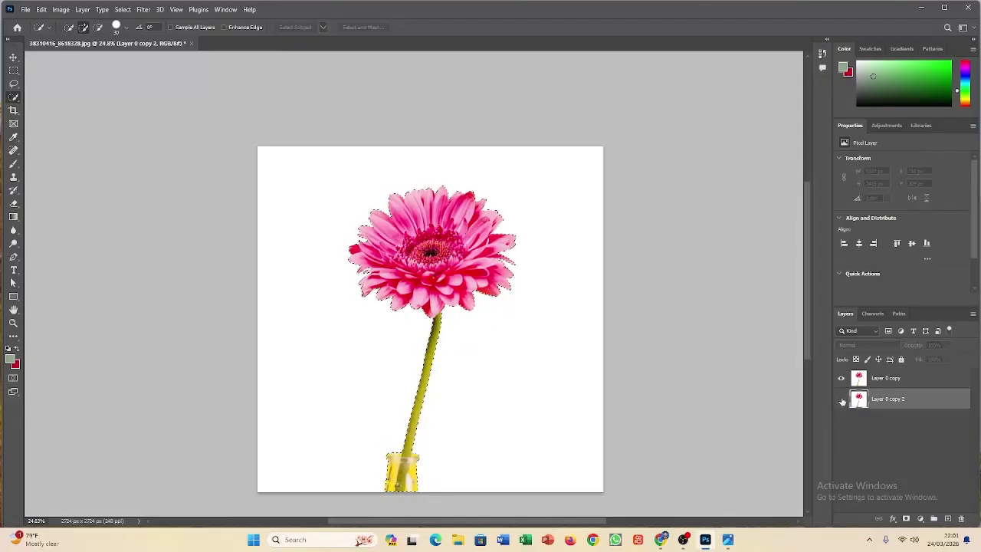
click(870, 378)
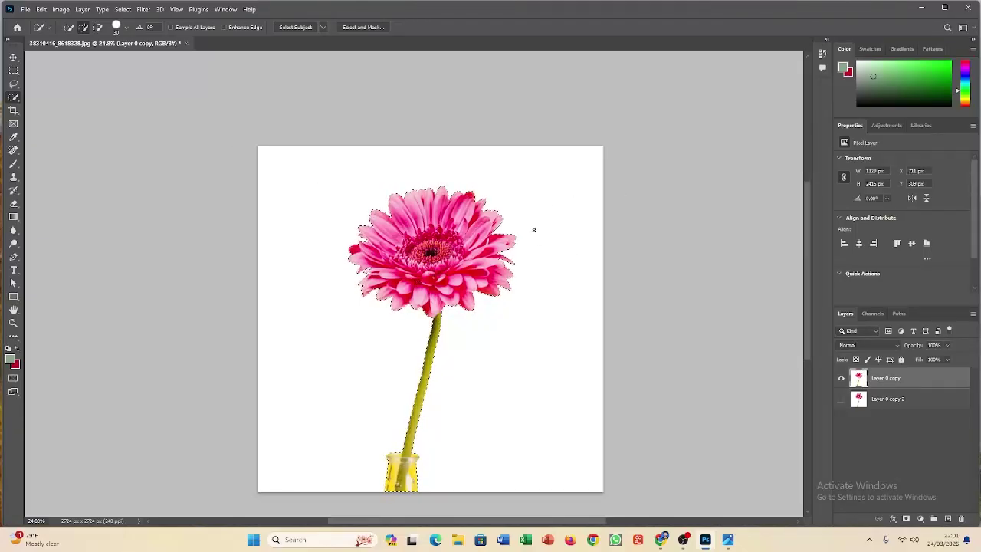
Try moving the selected flower slightly upward on Layer 0 copy and undo the move
click(13, 58)
mouse_move(437, 266)
mouse_down()
mouse_move(574, 284)
mouse_move(581, 305)
mouse_move(472, 365)
mouse_move(519, 360)
mouse_move(519, 298)
mouse_move(394, 249)
mouse_move(517, 295)
mouse_move(483, 282)
mouse_move(420, 282)
mouse_move(439, 261)
mouse_up()
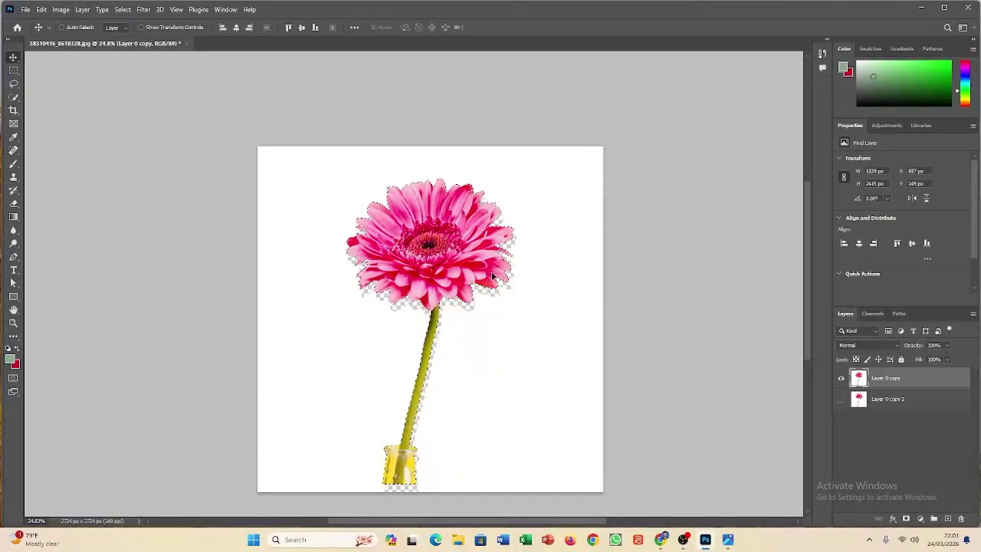
key(ctrl+z)
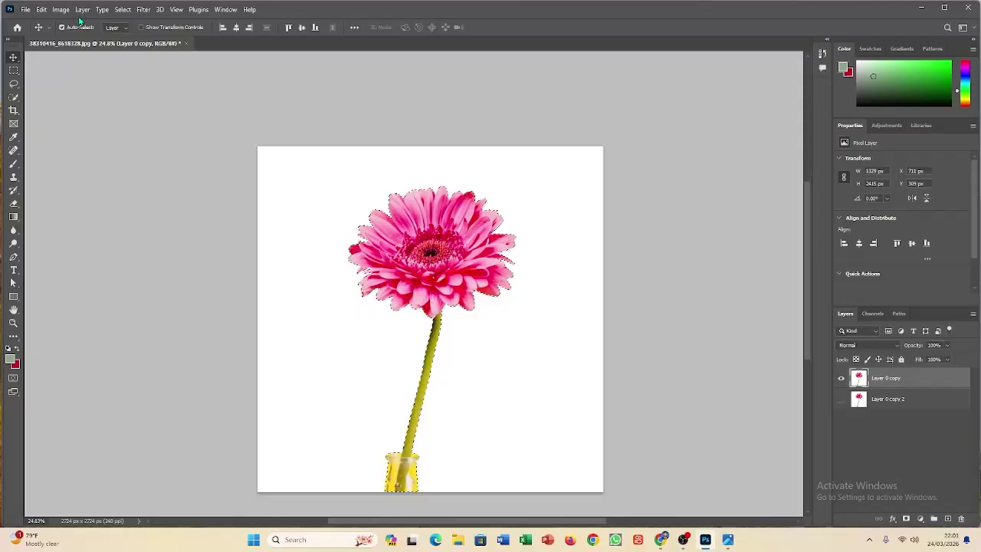
Invert the selection to cover the white background around the flower, stem and vase
click(123, 9)
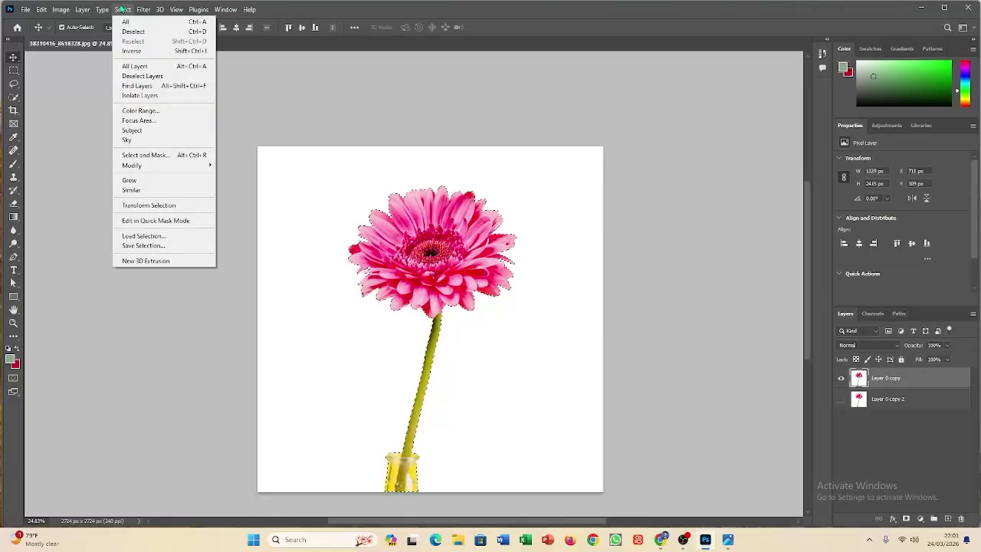
click(121, 10)
click(121, 9)
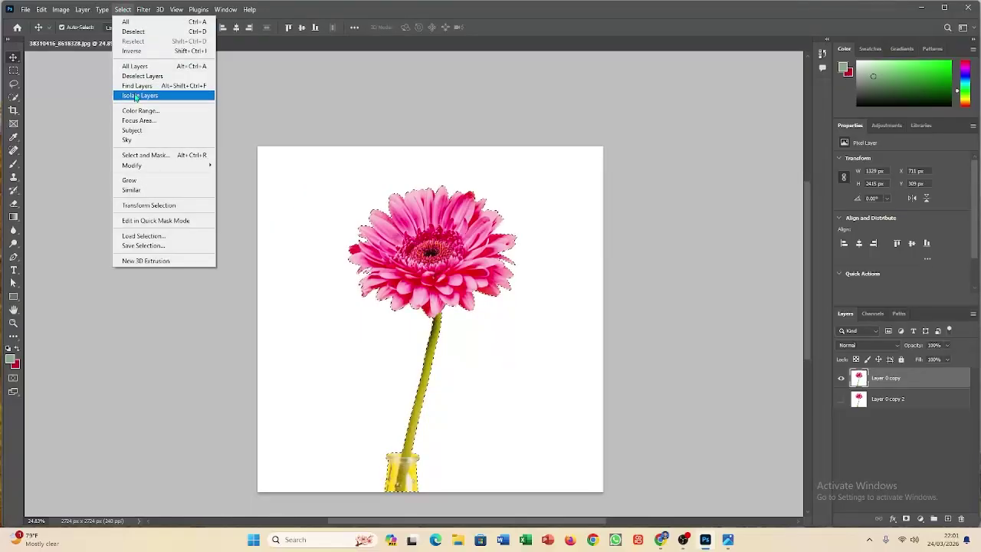
click(132, 52)
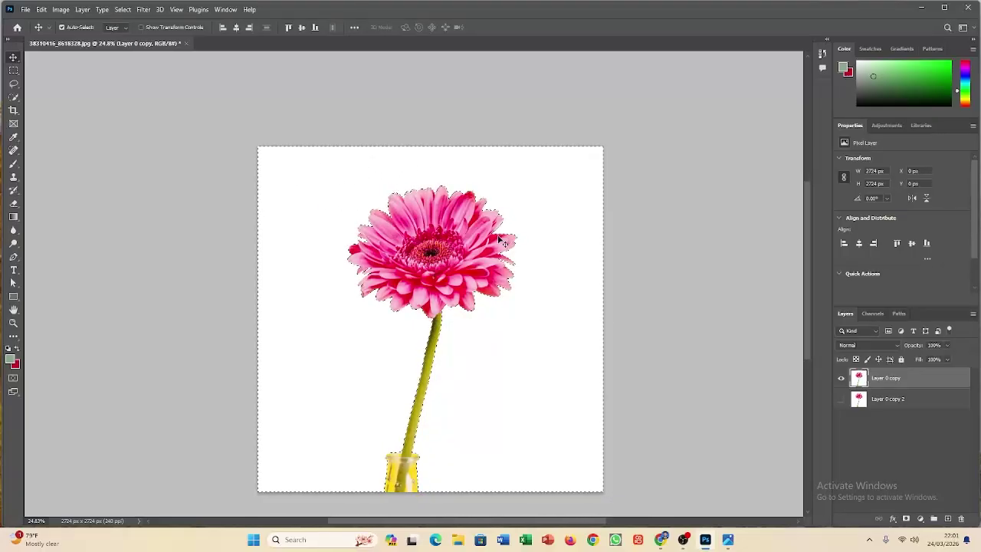
Delete the selected white background from Layer 0 copy and add a new empty layer above it
key(Delete)
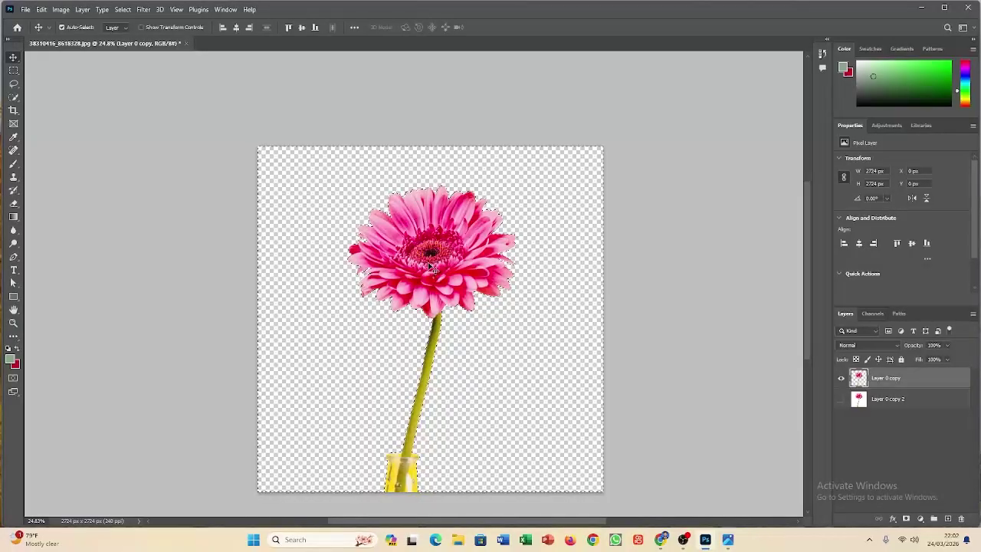
click(907, 88)
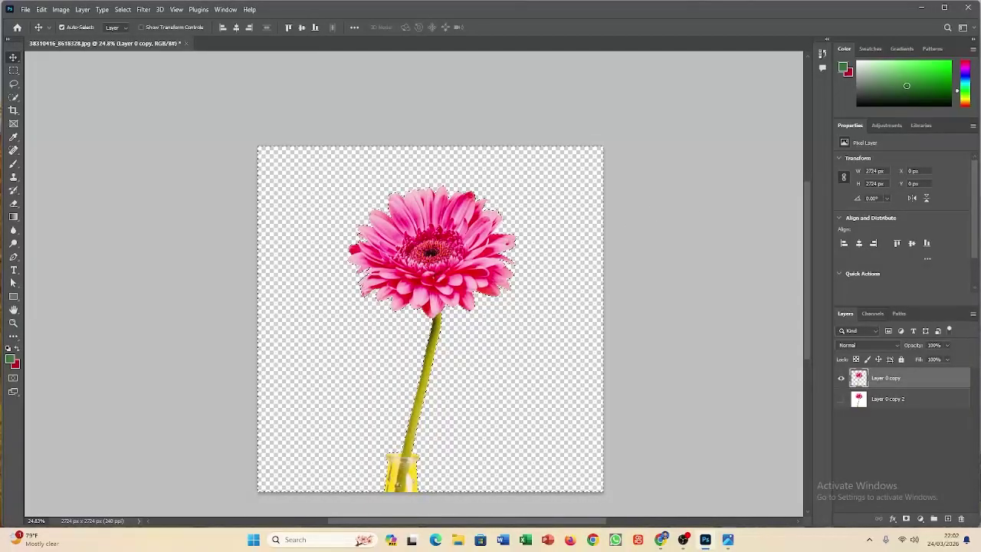
click(903, 70)
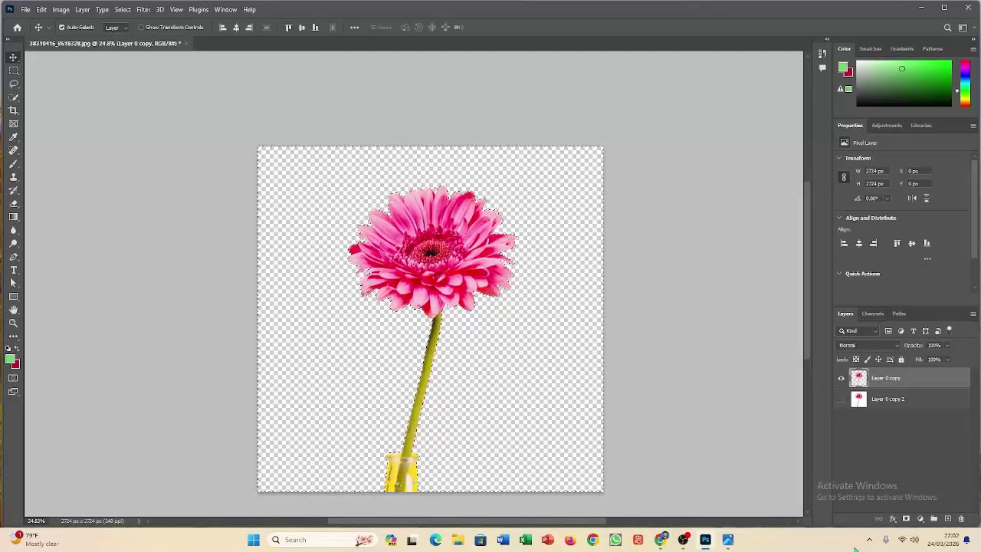
click(948, 519)
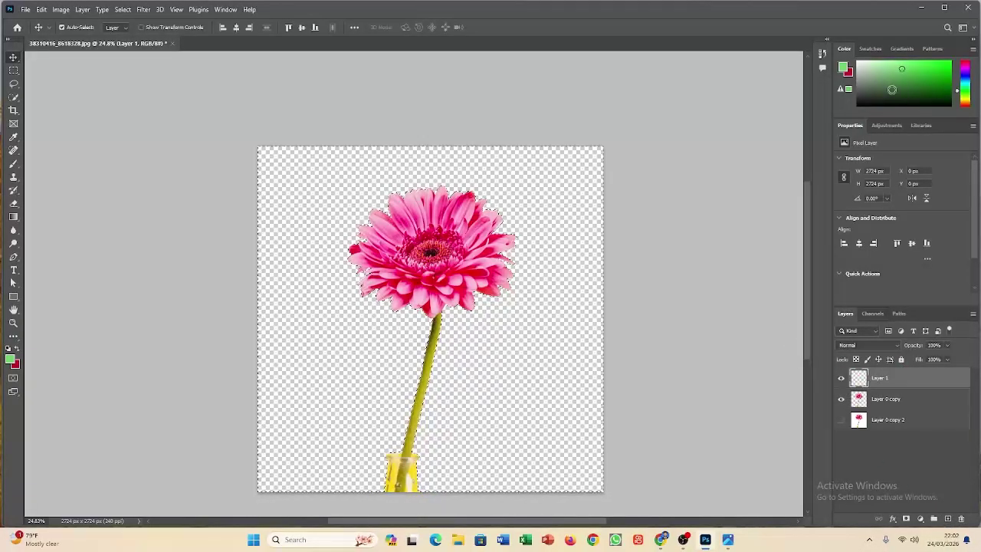
Set the foreground colour to a pale green and the background colour to pink ff3399
drag(891, 89, 876, 71)
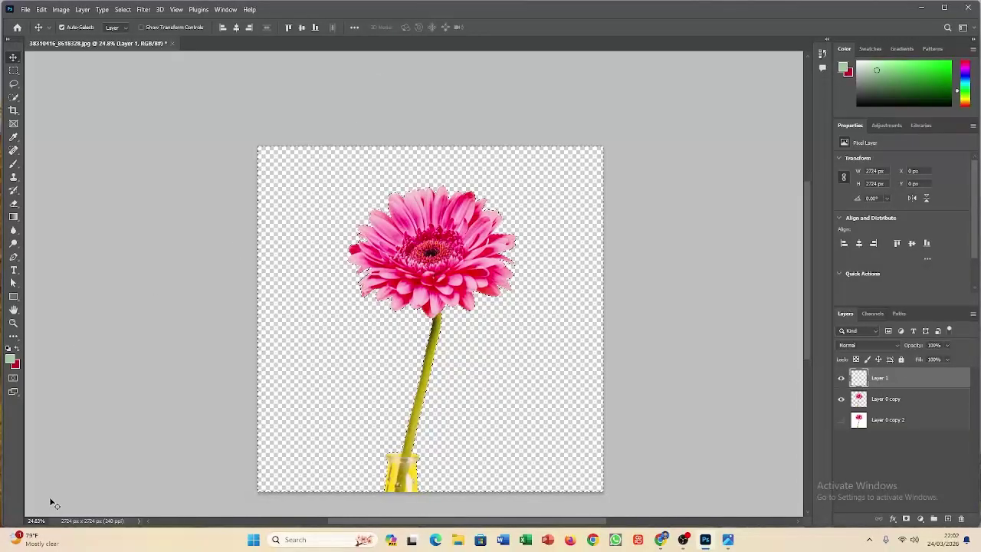
click(15, 365)
drag(640, 375, 663, 357)
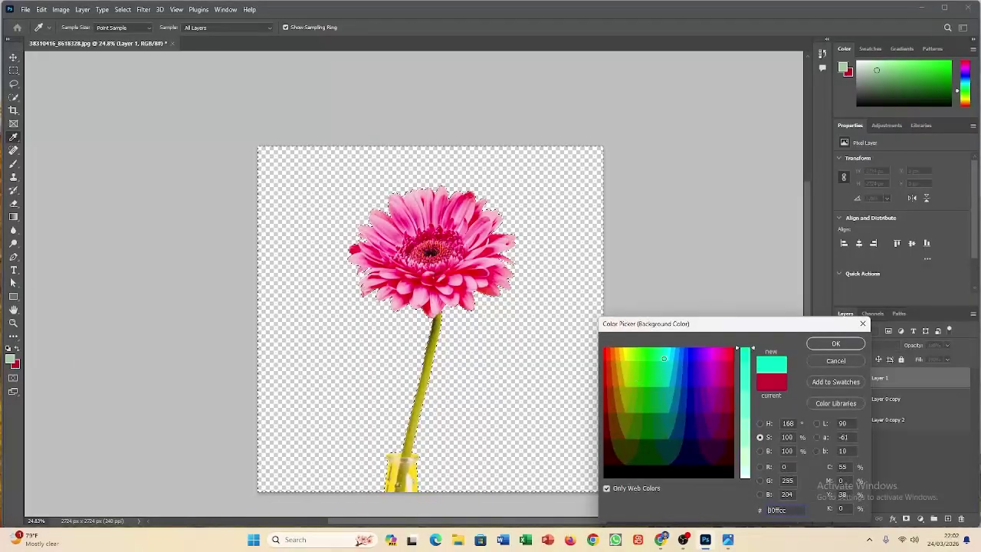
click(639, 396)
click(747, 386)
click(722, 358)
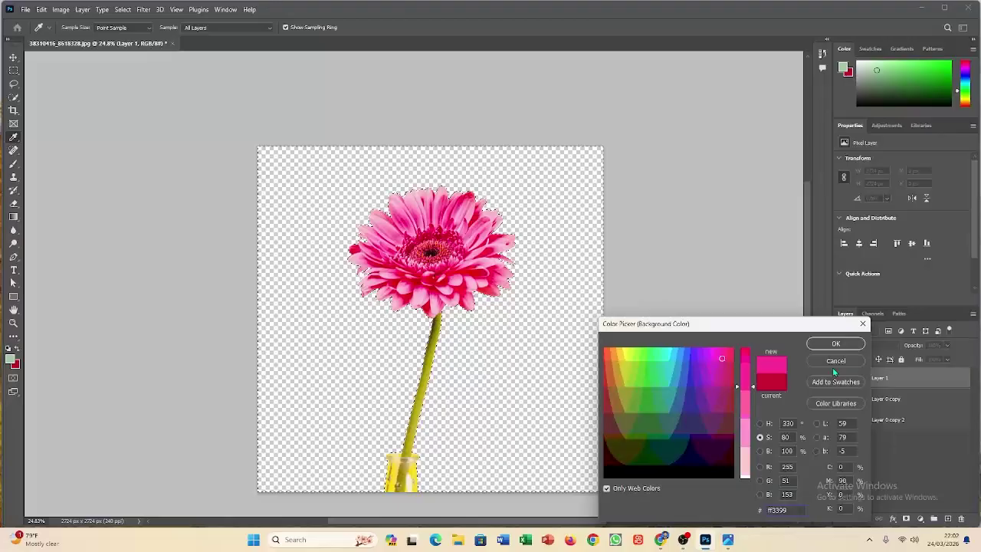
click(836, 344)
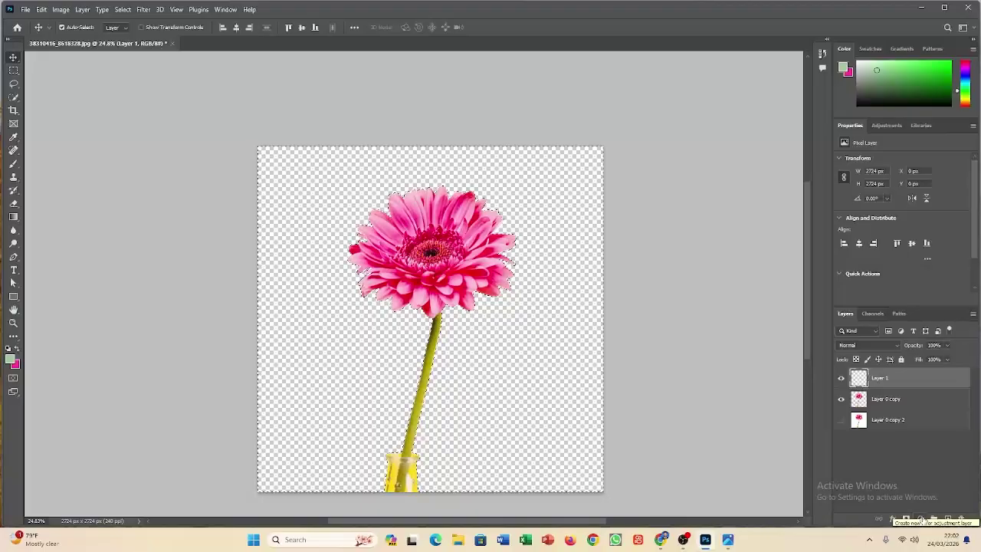
Add a Solid Color fill layer in green 99cc99, masked to the selected background around the flower
click(923, 520)
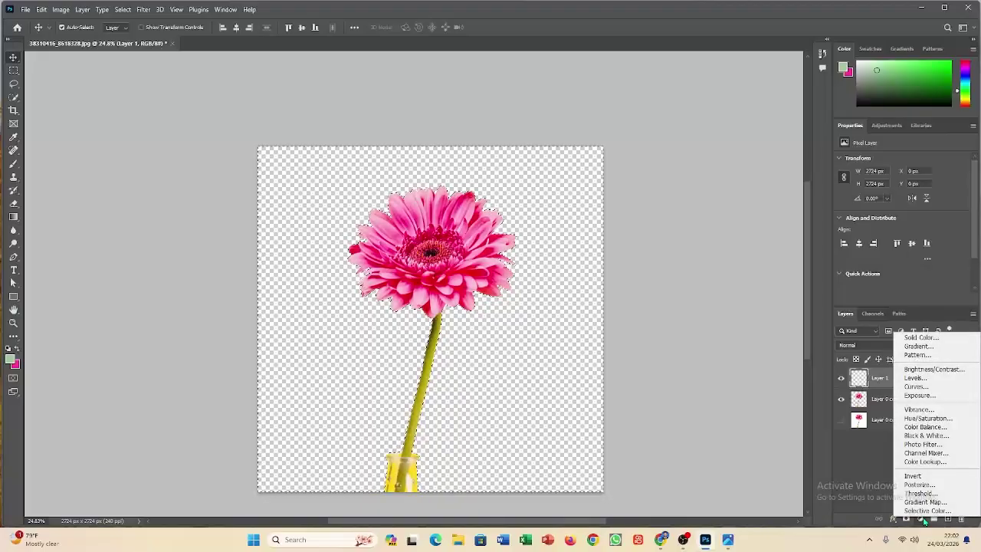
click(926, 338)
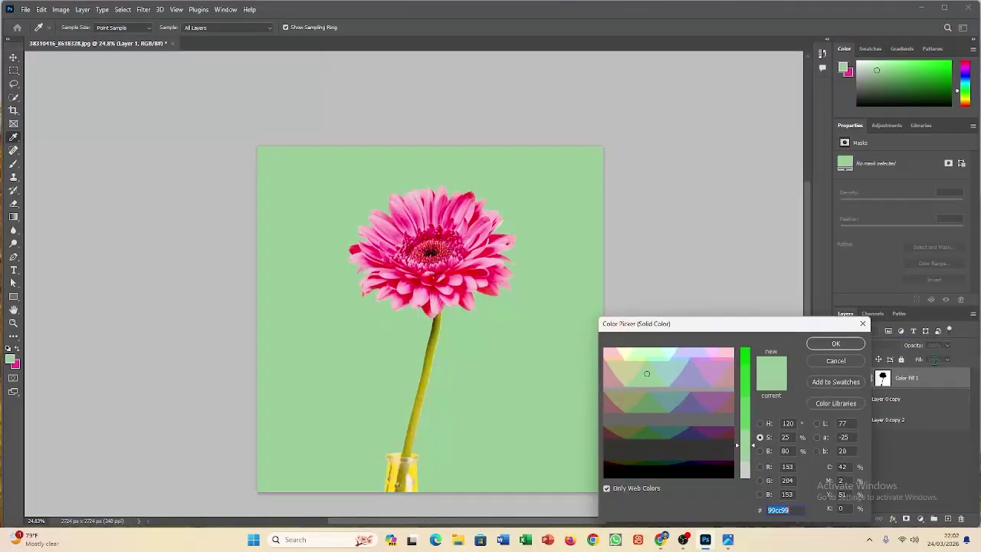
click(850, 347)
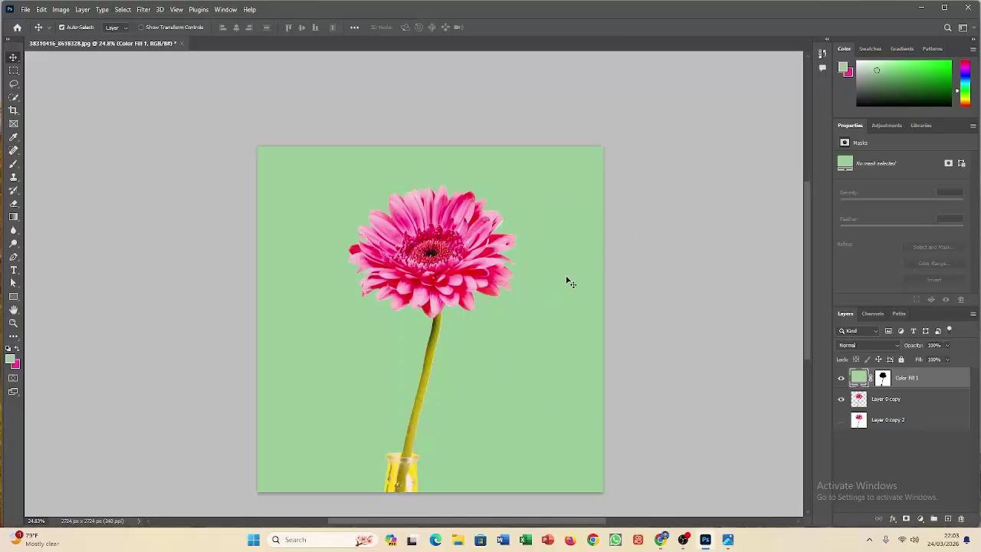
Set the foreground colour to a dark muted green
click(927, 82)
mouse_move(927, 82)
mouse_down()
mouse_move(869, 72)
mouse_move(883, 66)
mouse_move(874, 81)
mouse_move(867, 70)
mouse_up()
click(887, 91)
Recolour the Color Fill 1 layer to teal 669999
double_click(858, 377)
click(690, 362)
mouse_move(669, 391)
mouse_down()
mouse_move(634, 399)
mouse_move(676, 449)
mouse_move(668, 401)
mouse_up()
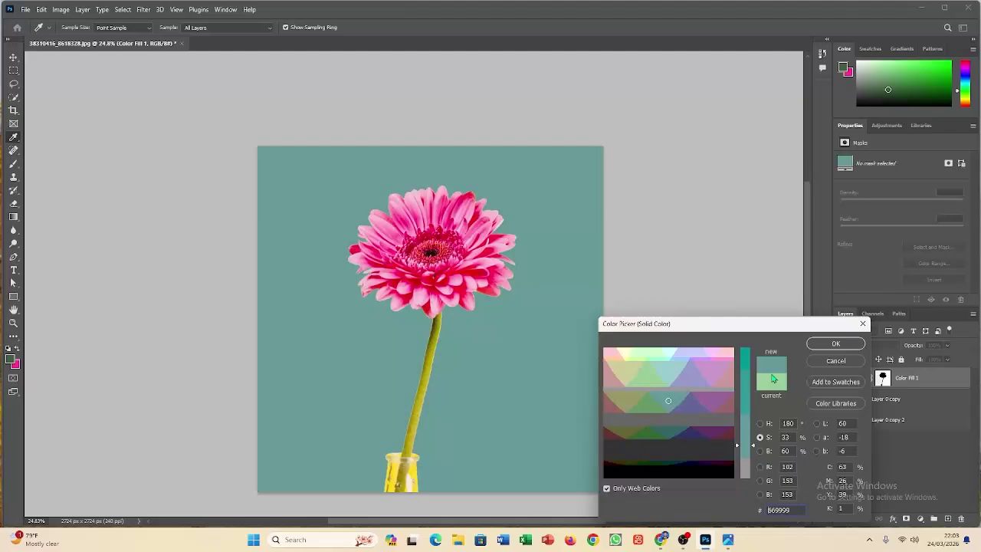
click(835, 344)
Set the Color Fill 1 layer's colour to light green ccff99
double_click(859, 378)
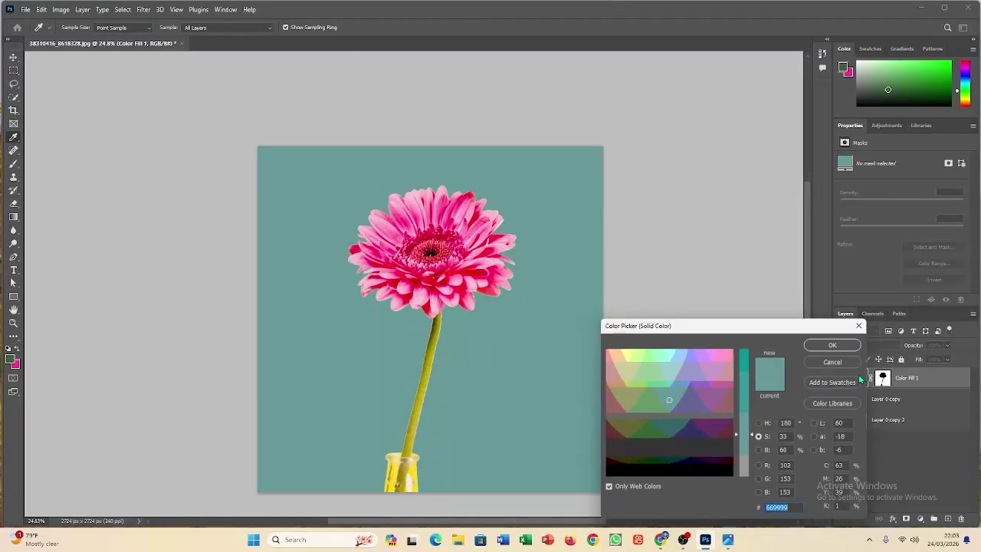
mouse_move(702, 373)
mouse_down()
mouse_move(694, 405)
mouse_move(660, 399)
mouse_move(642, 348)
mouse_up()
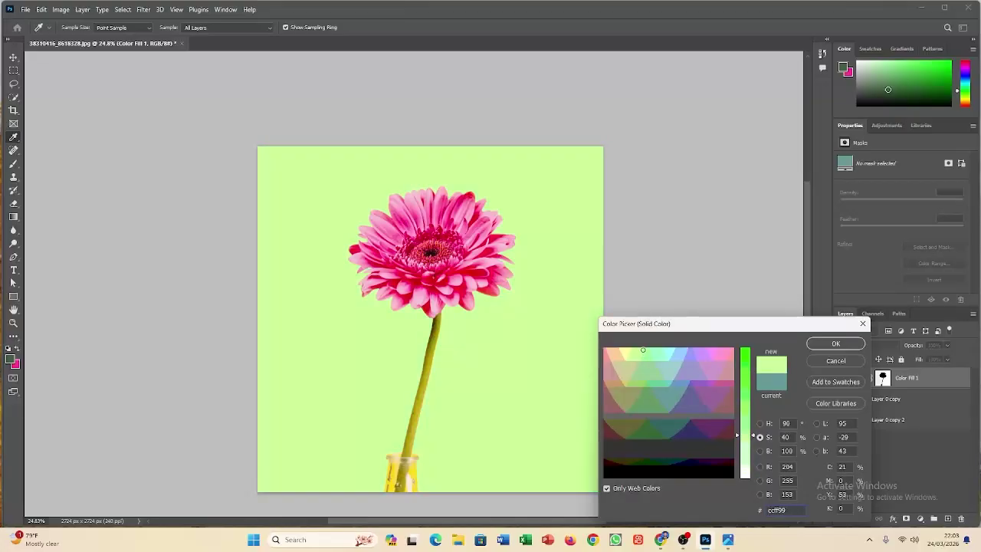
click(837, 344)
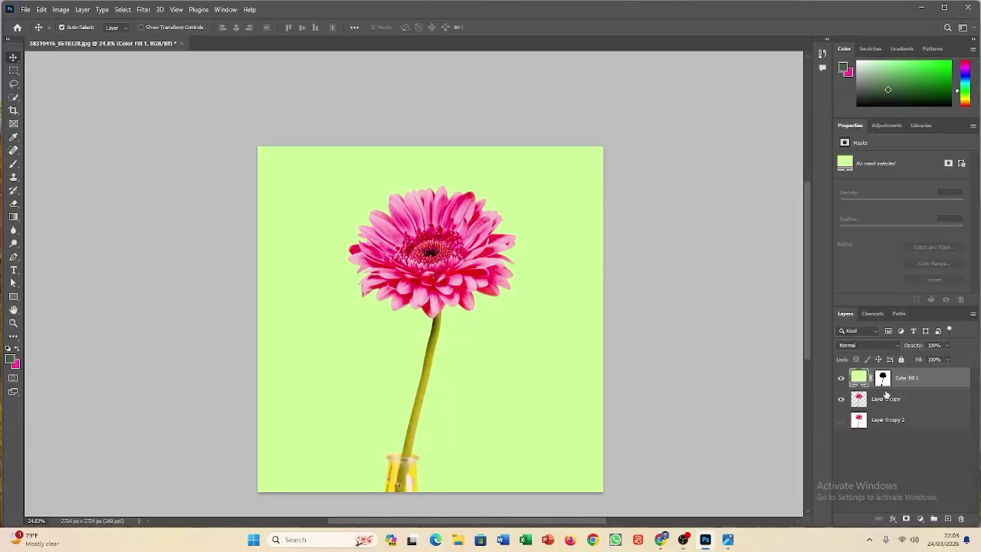
Hide Color Fill 1 and Layer 0 copy, and show Layer 0 copy 2 as the active layer
click(840, 378)
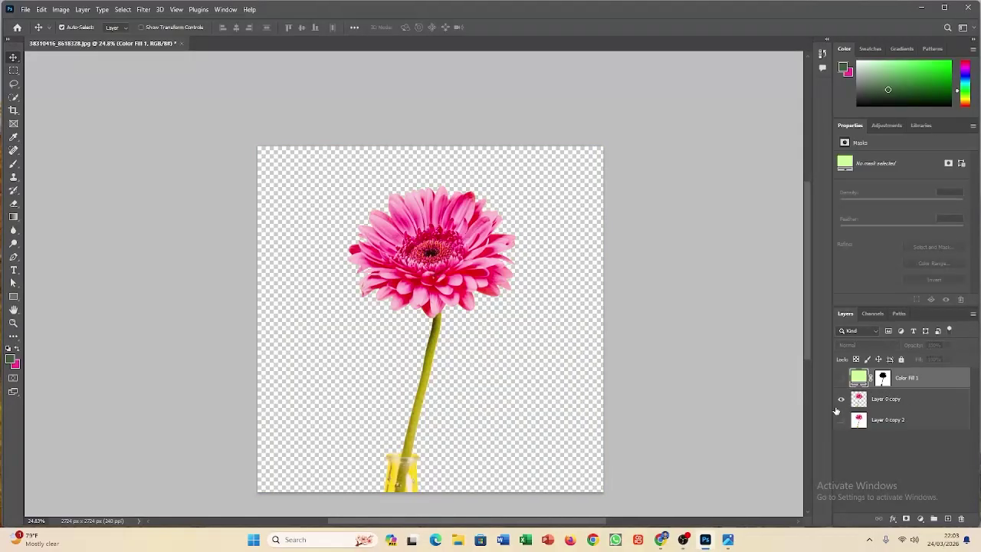
click(841, 399)
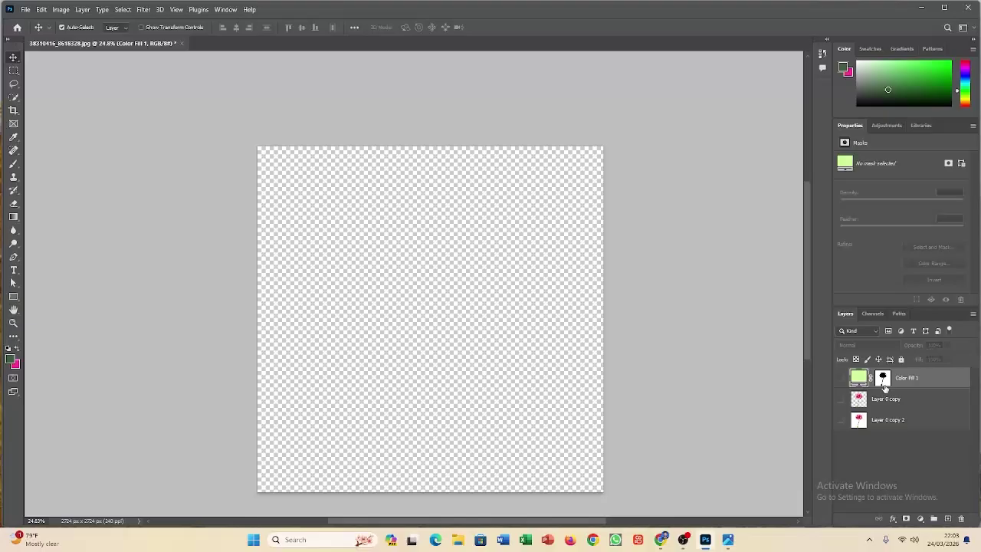
click(842, 420)
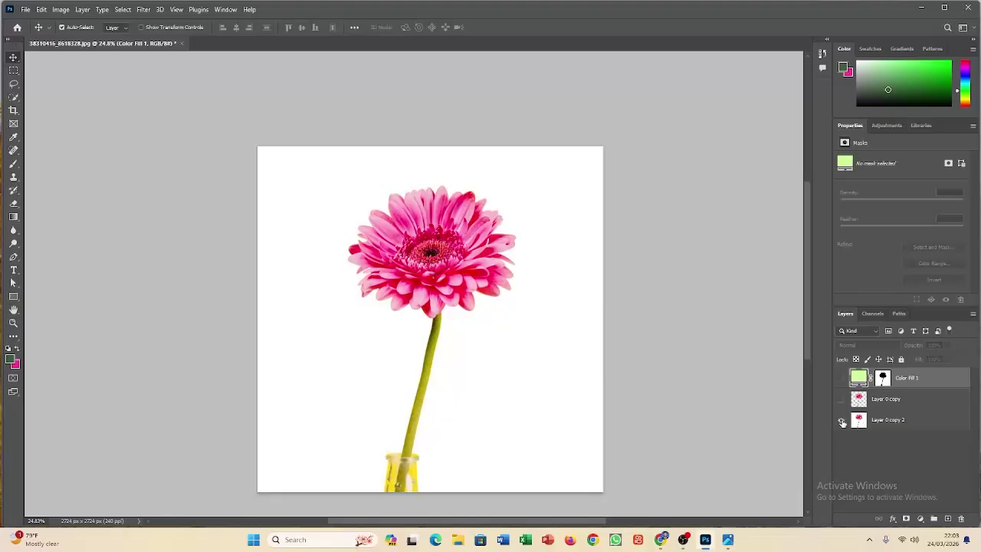
click(887, 419)
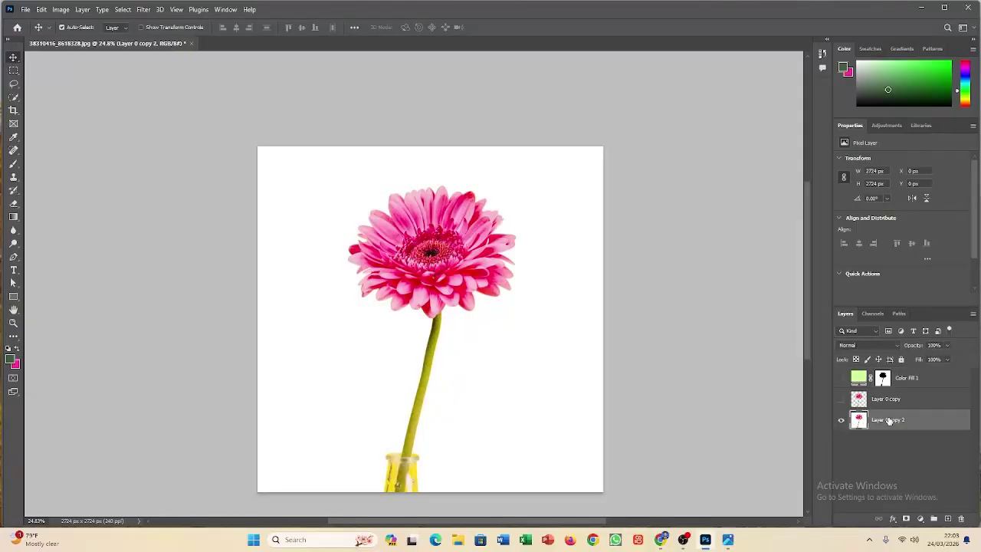
Sample an upper petal with the Magic Wand, and replace that selection with the white background of Layer 0 copy 2
click(14, 99)
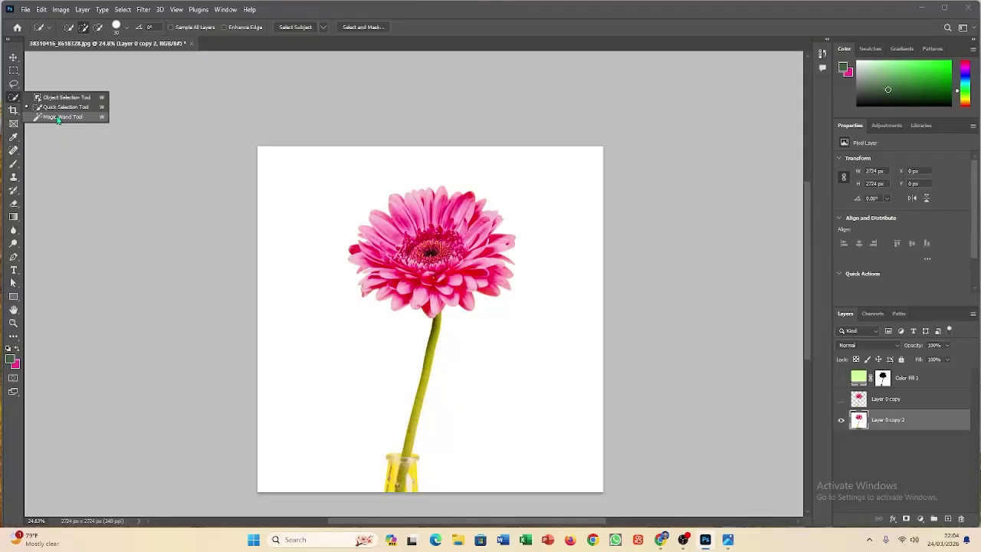
click(59, 117)
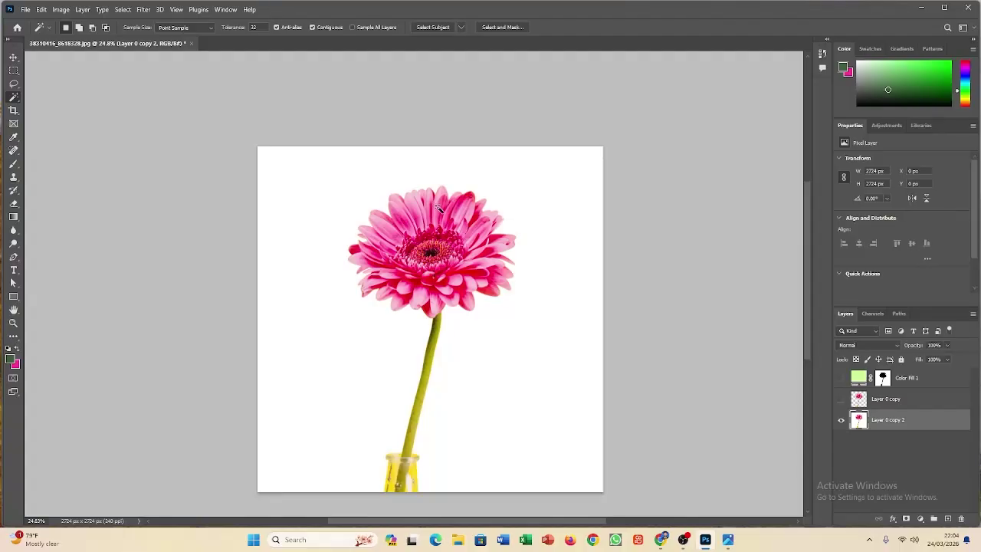
scroll(448, 260, up, 6)
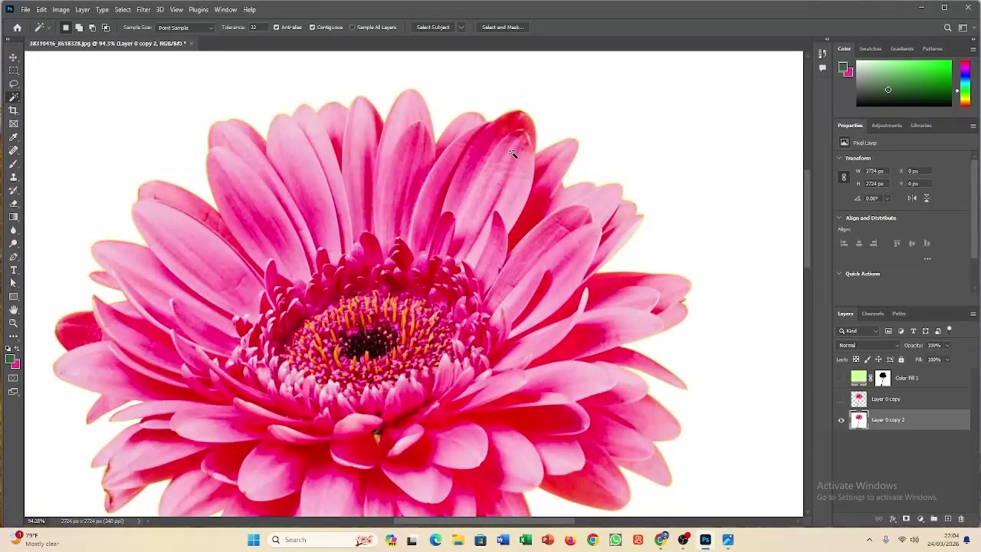
click(511, 157)
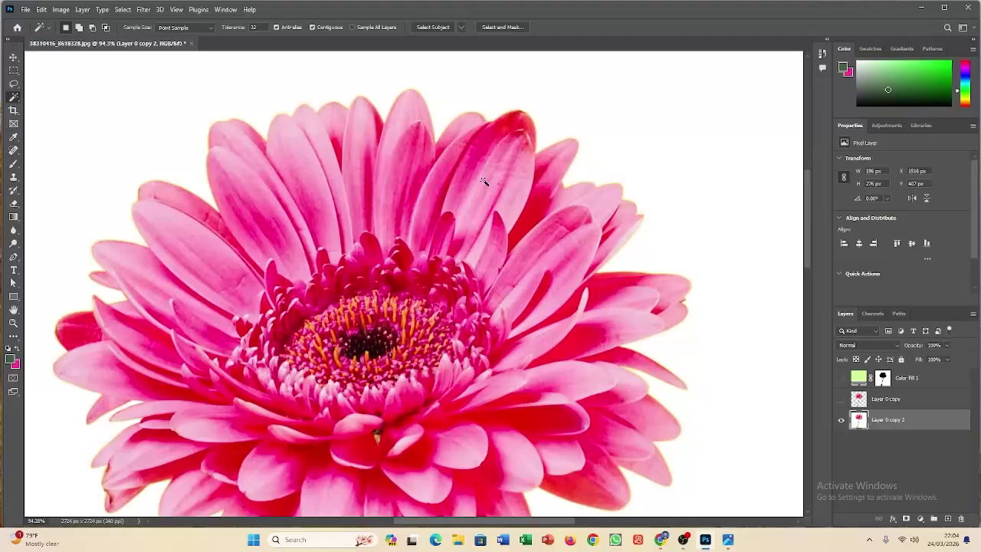
click(497, 151)
click(537, 128)
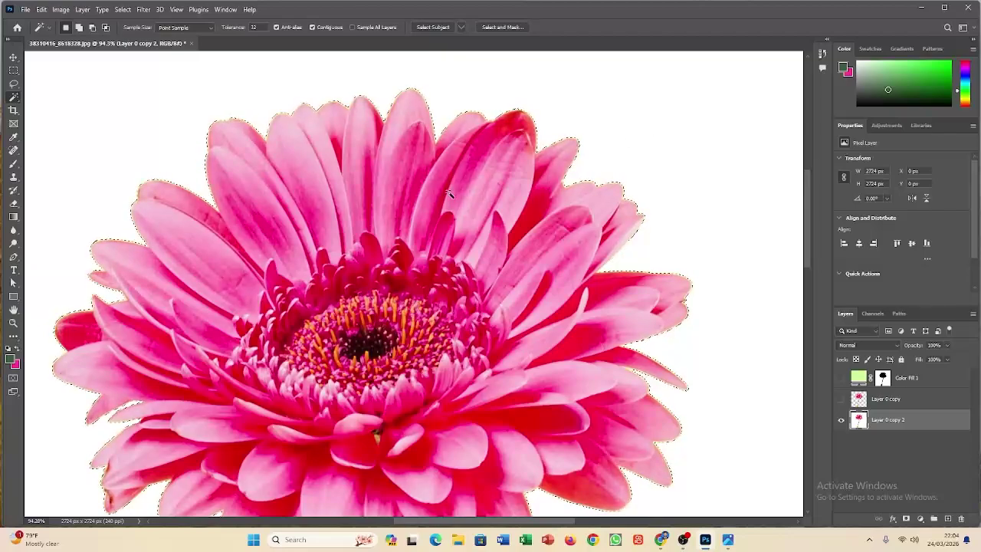
scroll(449, 193, down, 3)
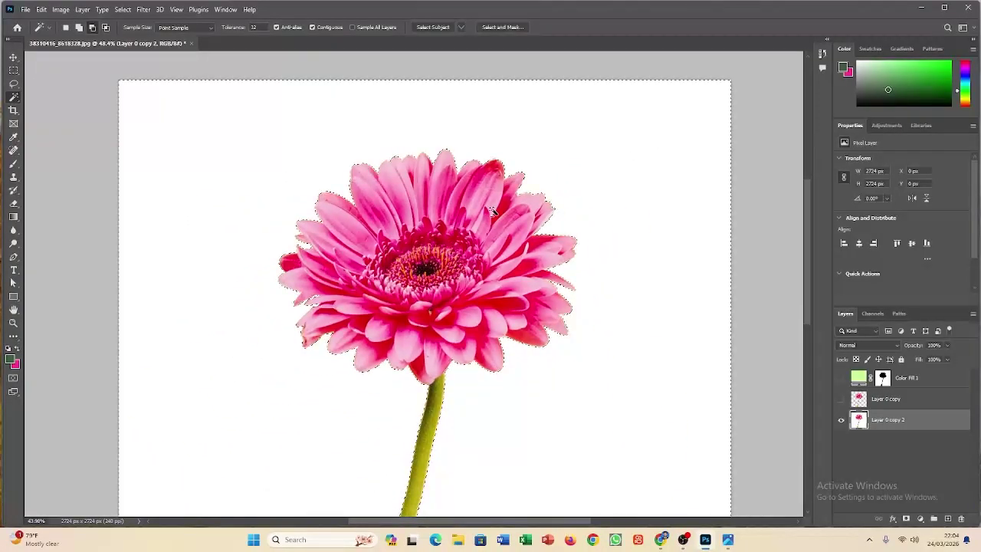
scroll(495, 214, down, 3)
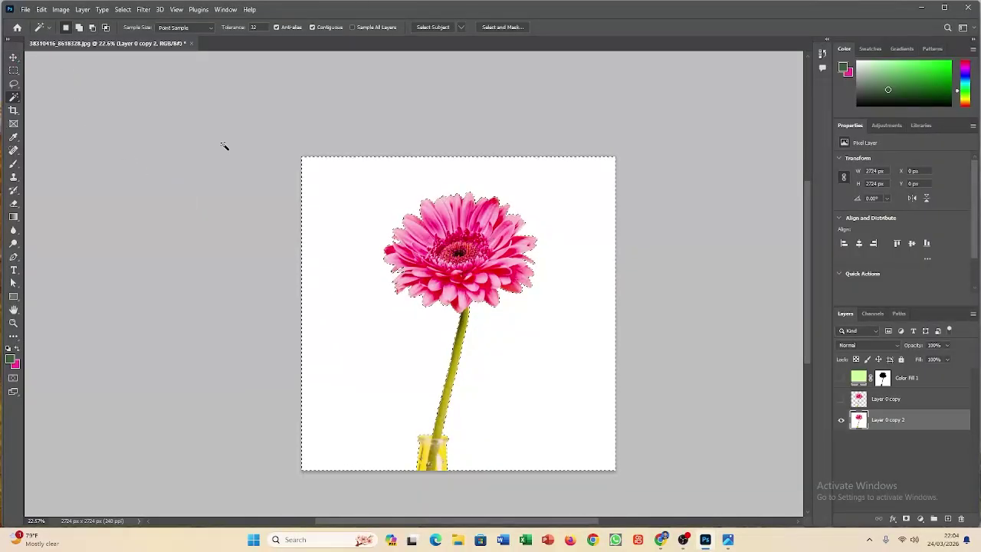
Try the Magic Wand on an upper petal again, and bring back the selection of the white background
click(491, 206)
key(ctrl+z)
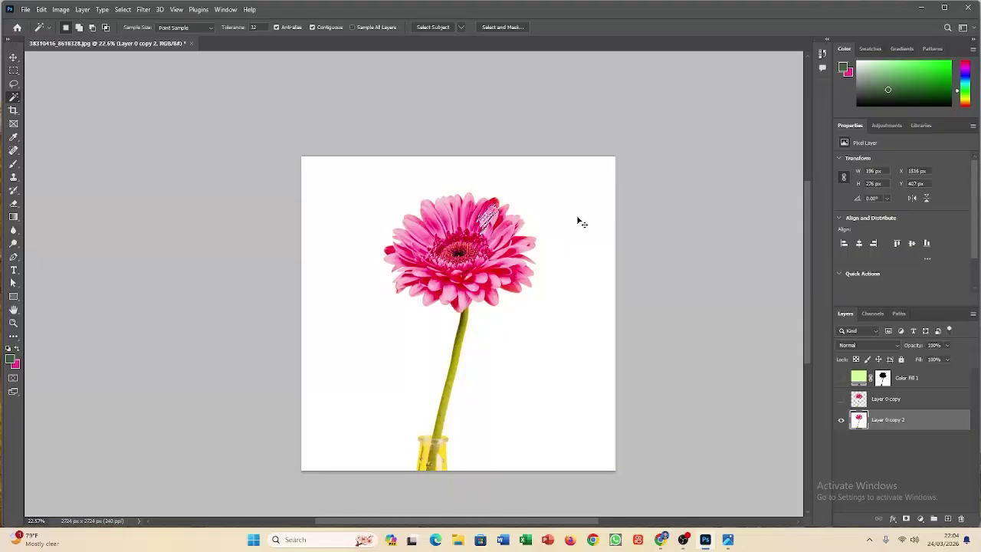
key(ctrl+d)
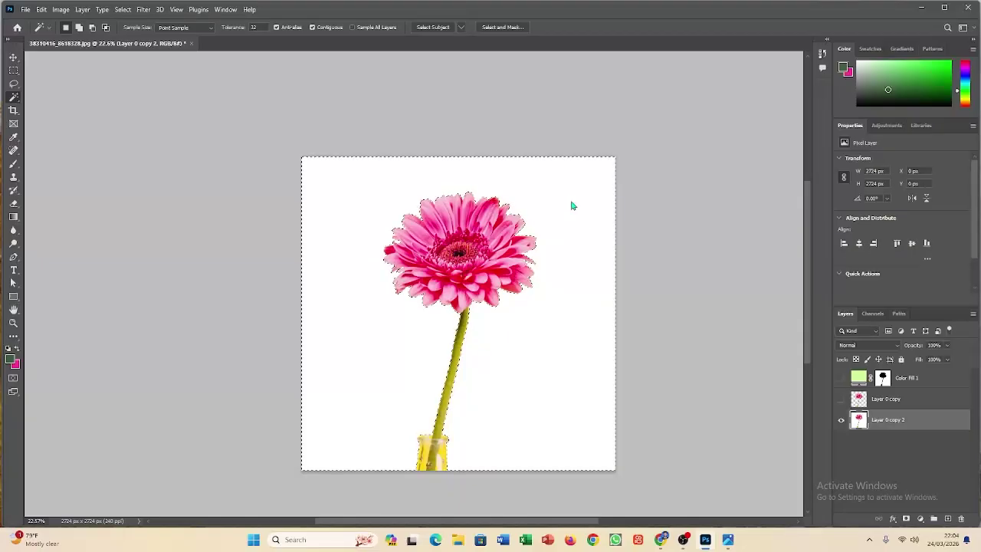
click(571, 205)
Invert the background selection to cover the flower, stem and vase
alt+scroll(456, 255, up, 2)
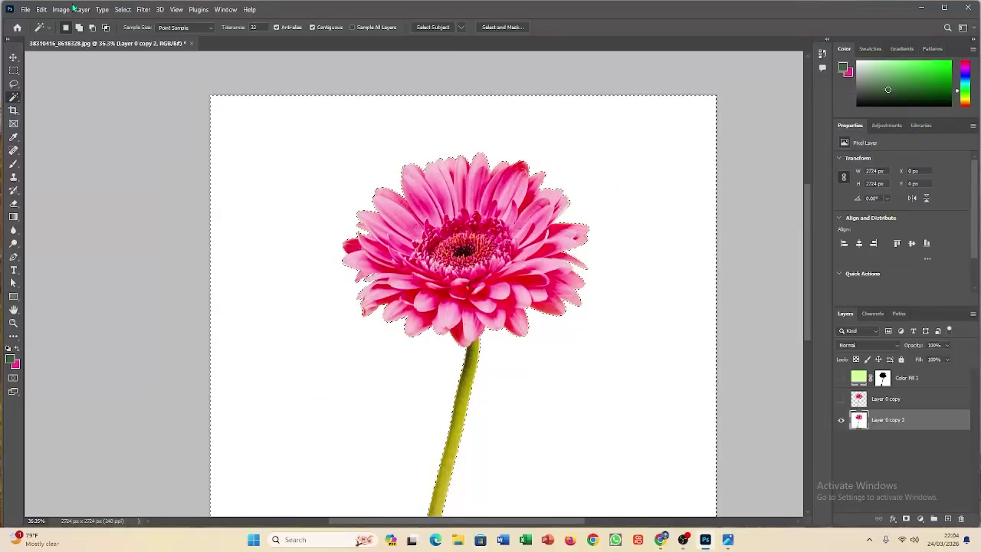
click(133, 10)
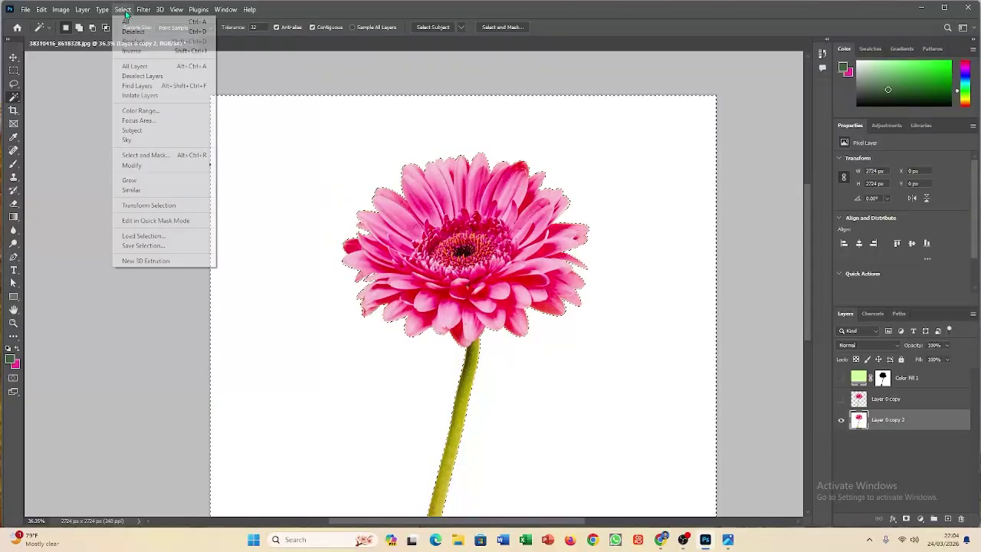
click(137, 49)
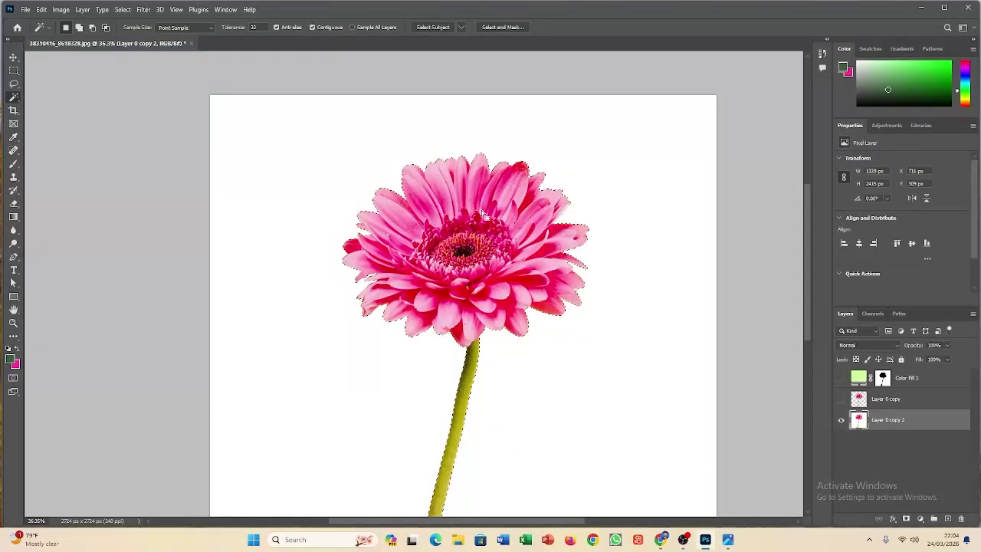
Duplicate Layer 0 copy 2 beneath itself while keeping the selection around the flower, stem and vase
scroll(469, 287, down, 3)
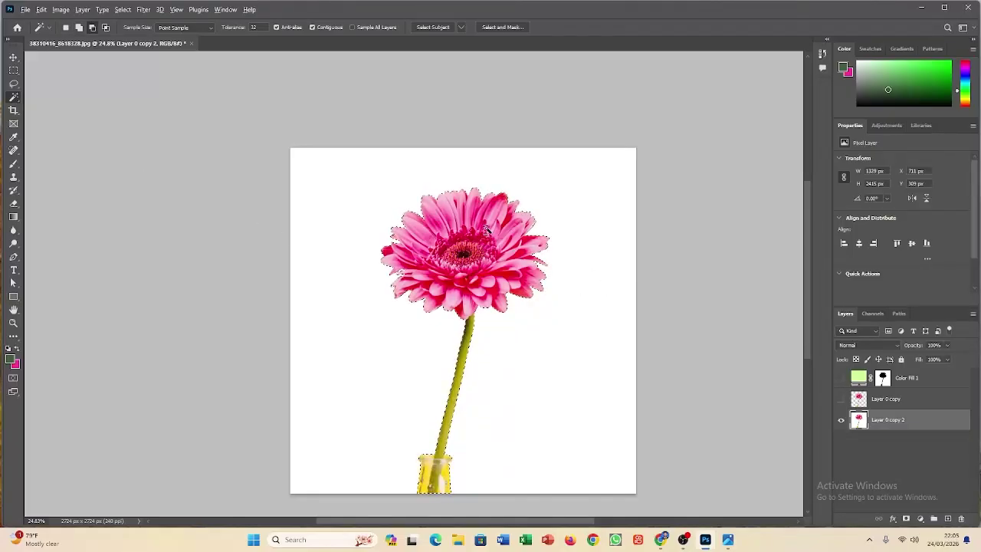
scroll(516, 225, up, 5)
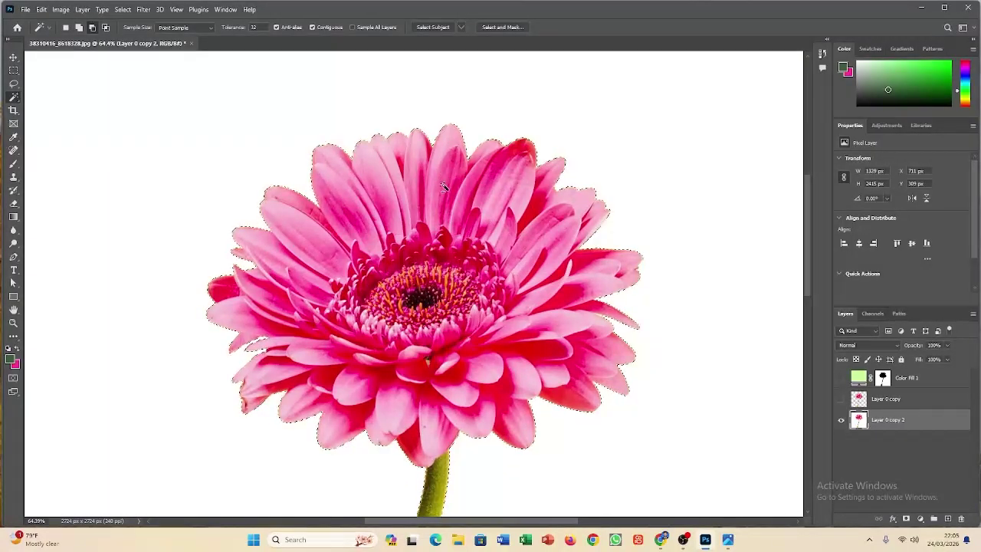
scroll(442, 180, down, 3)
scroll(443, 186, down, 2)
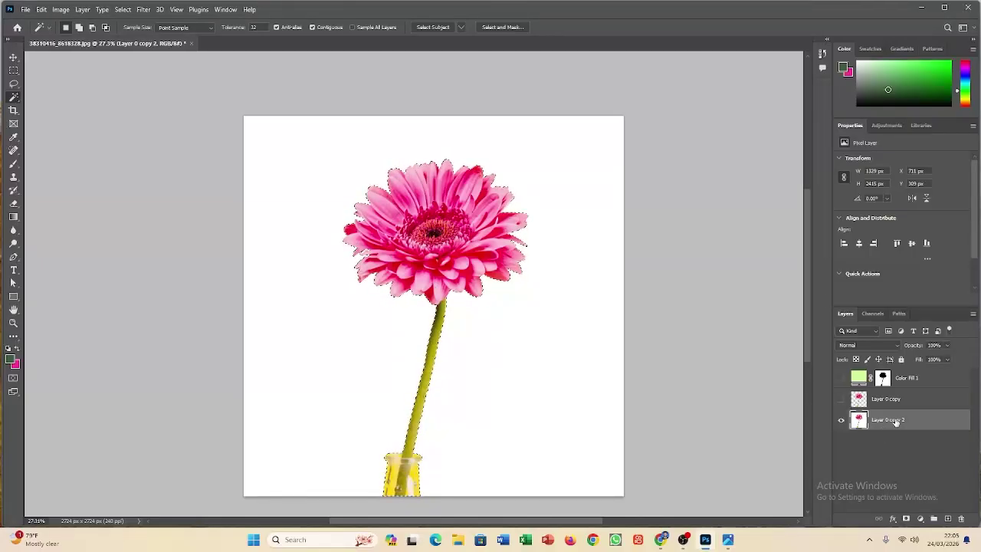
drag(896, 422, 890, 448)
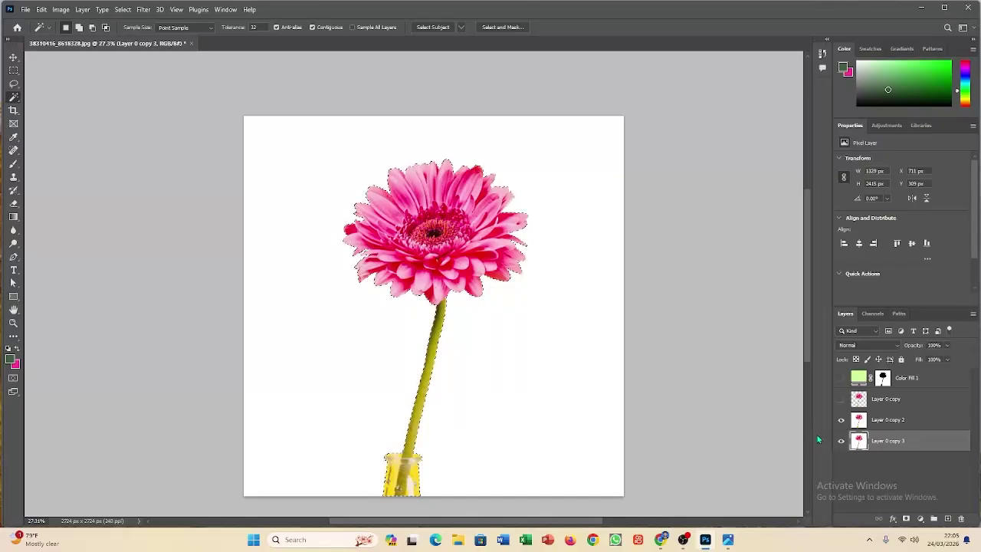
Hide Layer 0 copy 3 and invert the selection to cover the white background around the flower
click(840, 441)
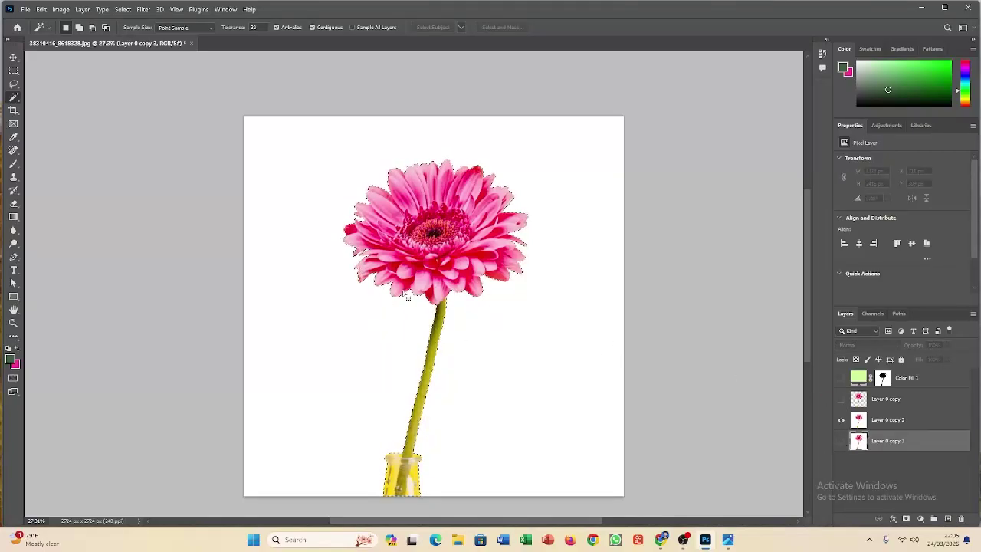
click(124, 10)
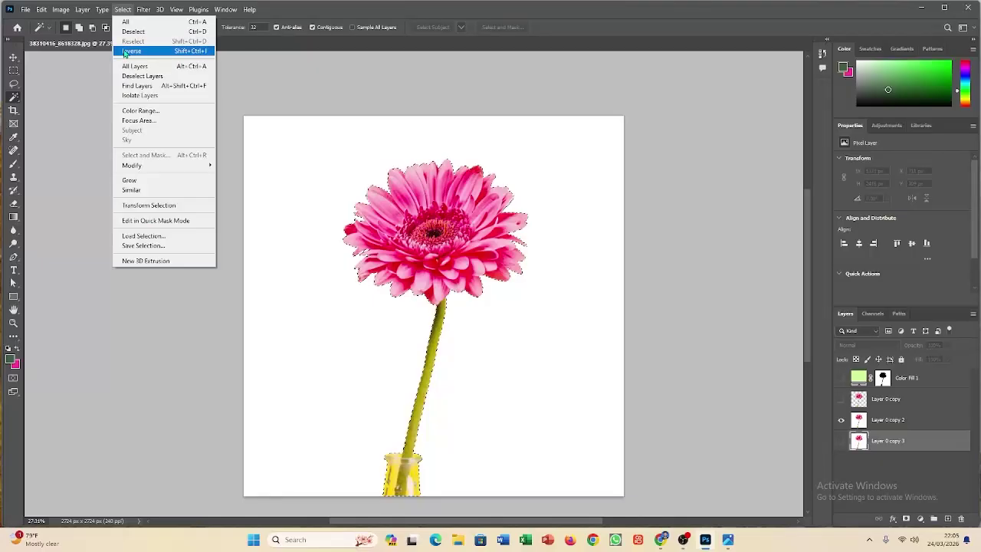
click(128, 51)
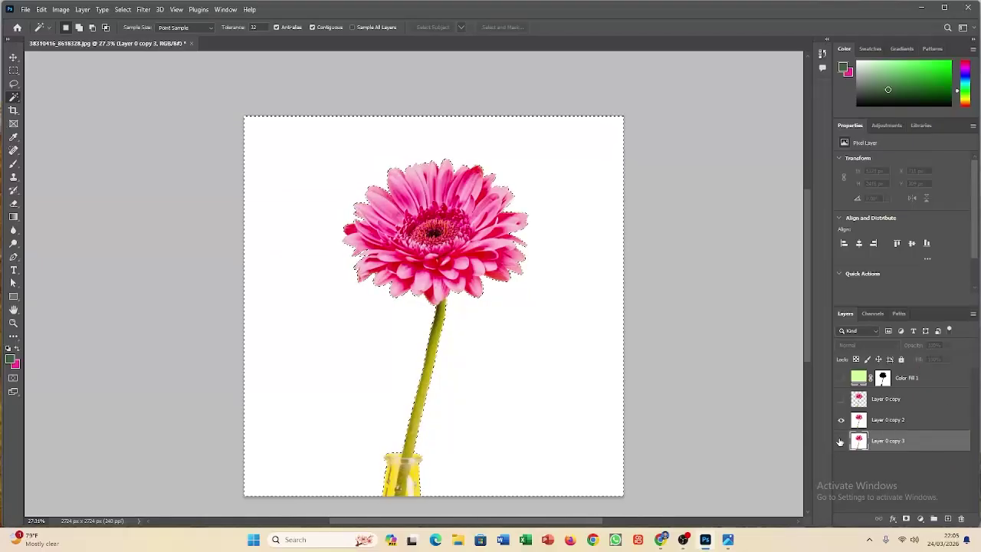
Delete the selected white background from Layer 0 copy 2, keeping Layer 0 copy 3 hidden, and clear the selection
click(841, 443)
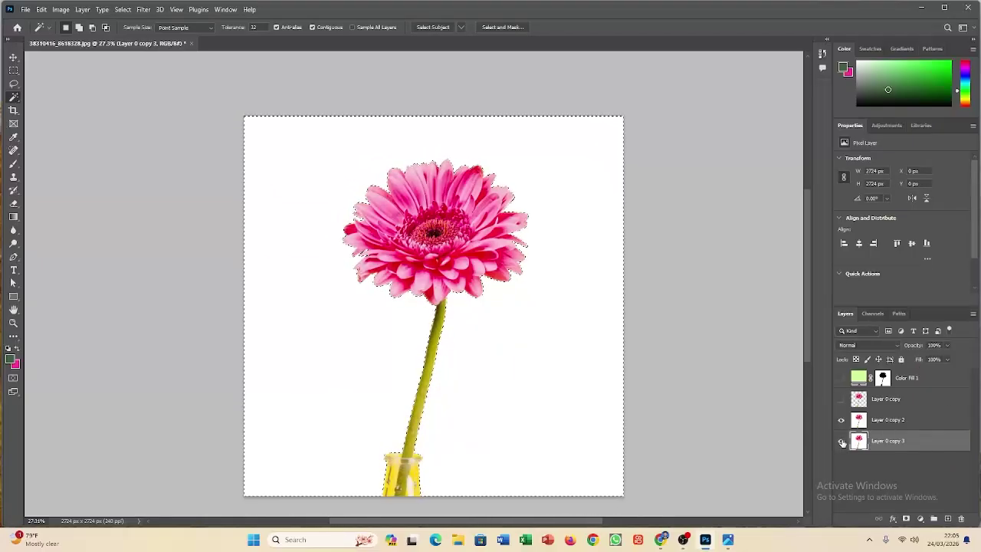
click(879, 420)
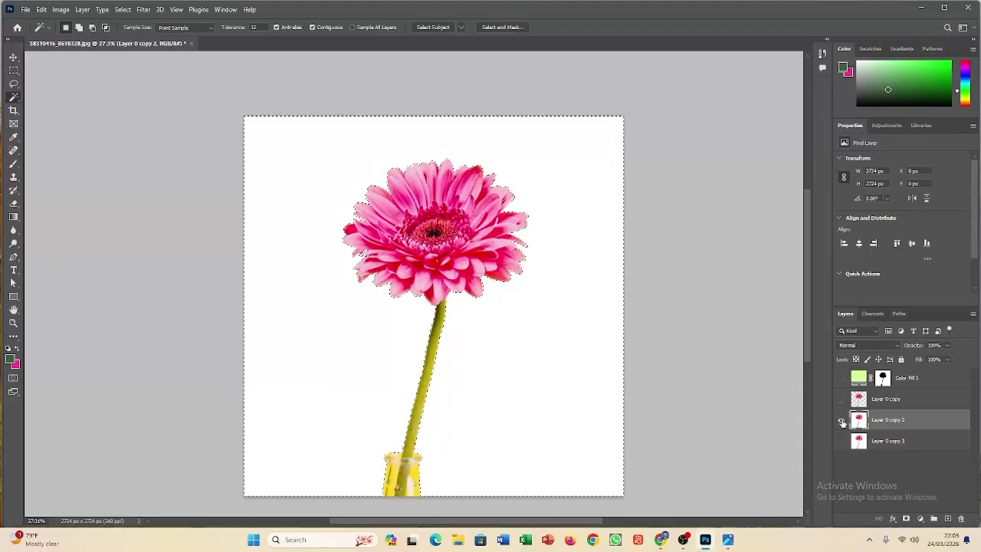
click(841, 422)
click(840, 422)
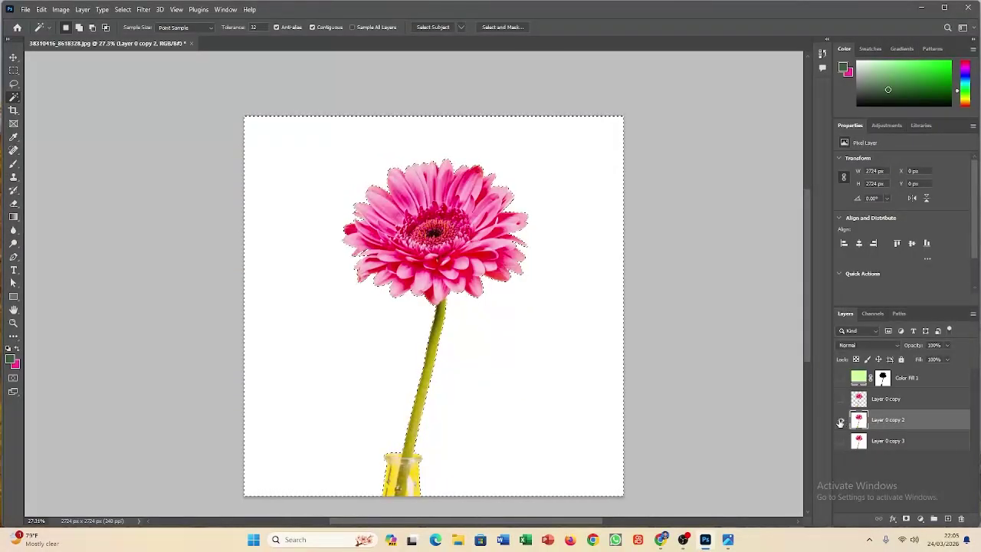
key(Delete)
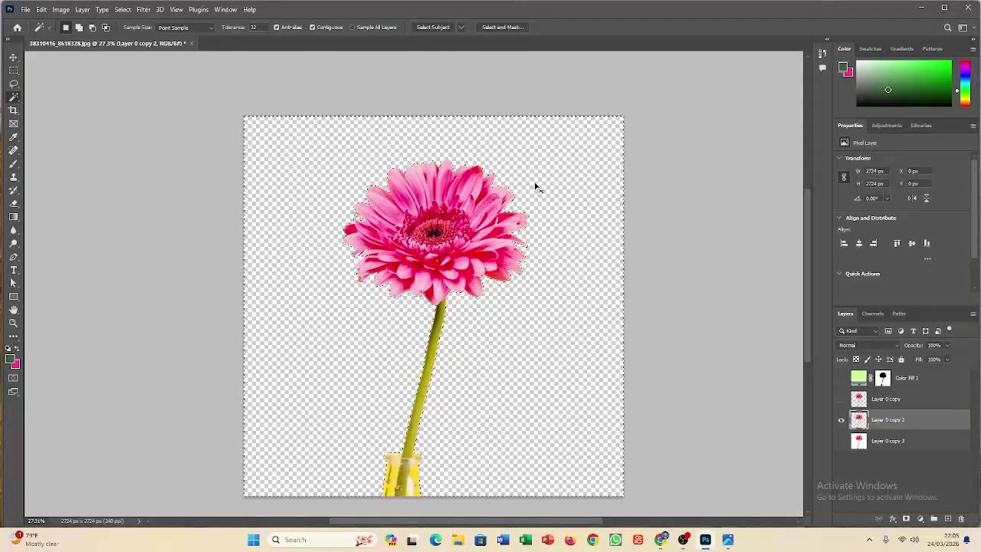
key(ctrl+d)
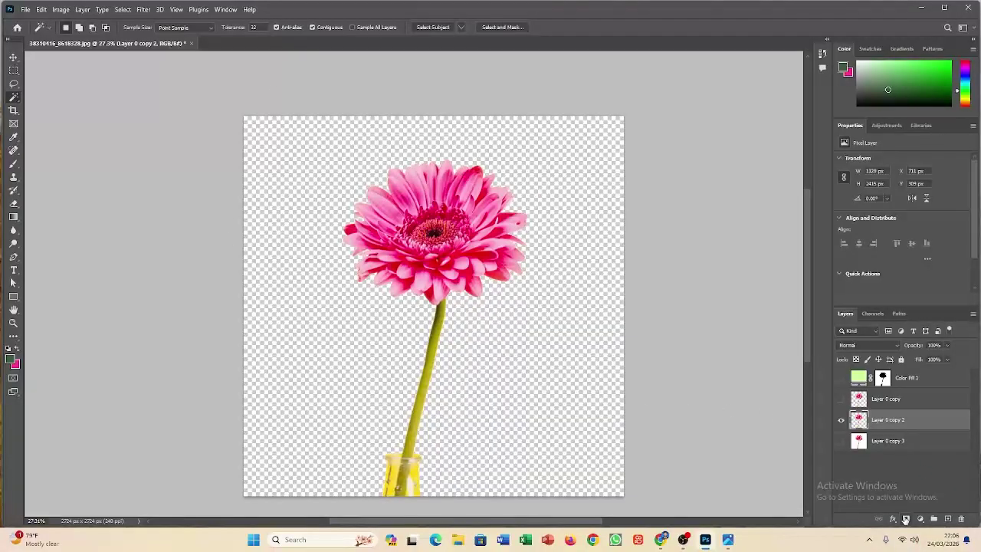
Add a Solid Color fill layer in green 336633 and place it directly beneath Layer 0 copy 2
click(919, 518)
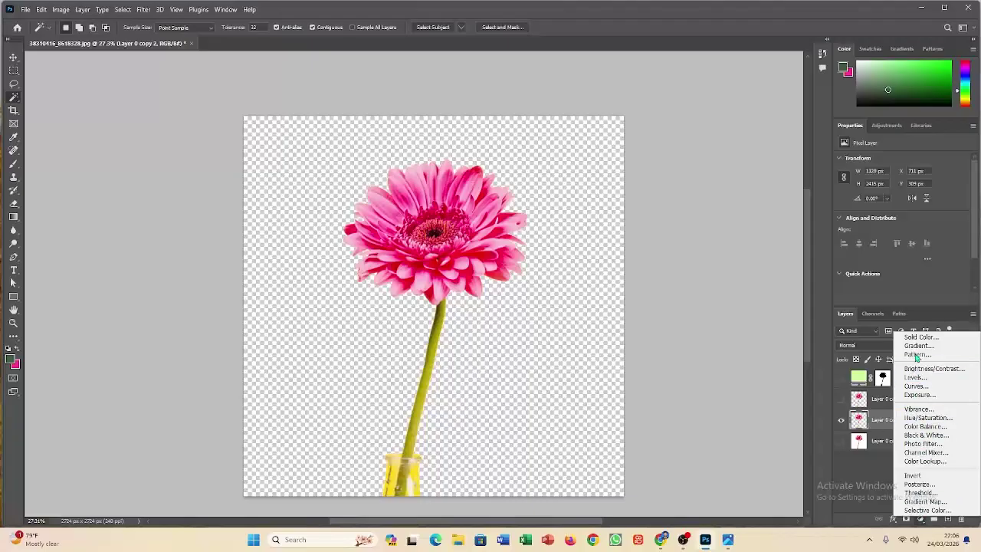
click(920, 339)
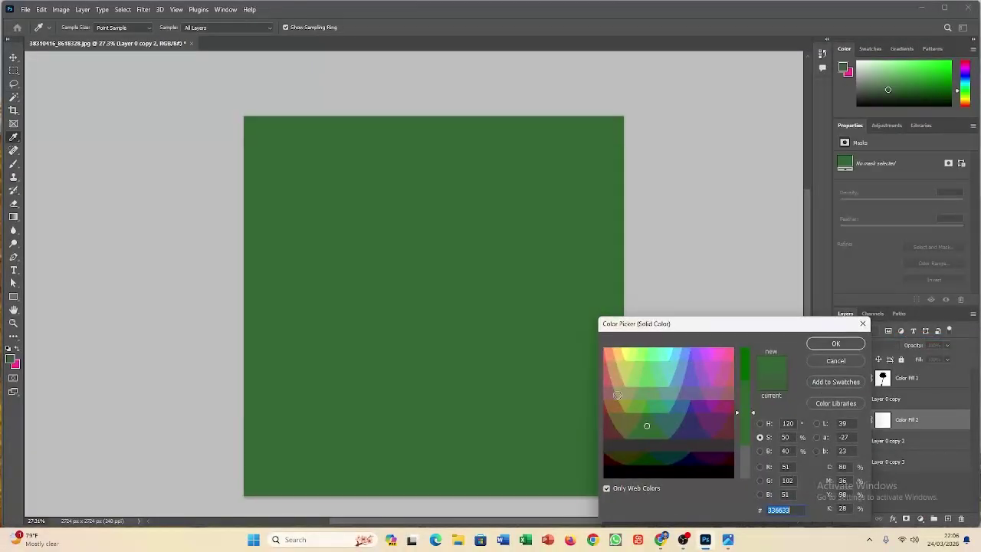
click(820, 344)
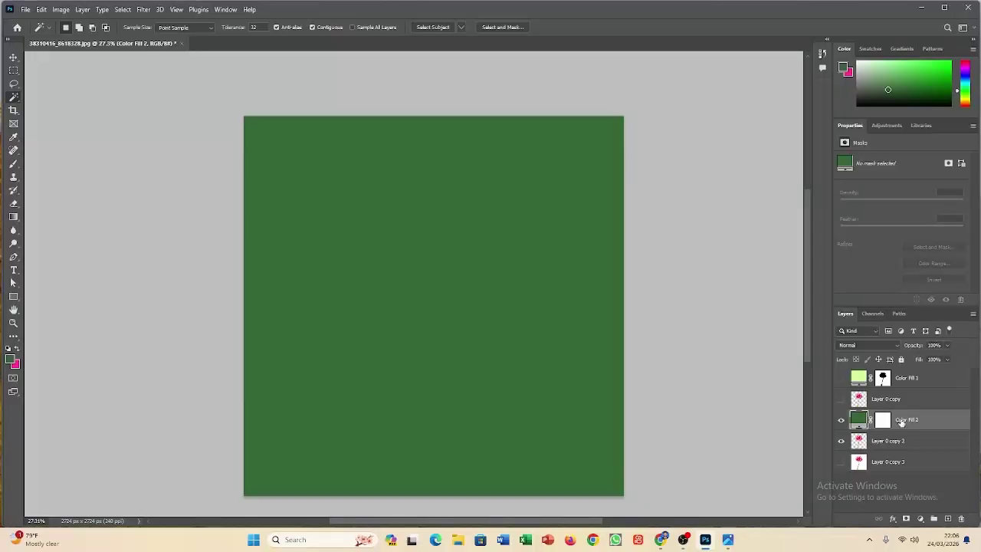
drag(895, 421, 893, 452)
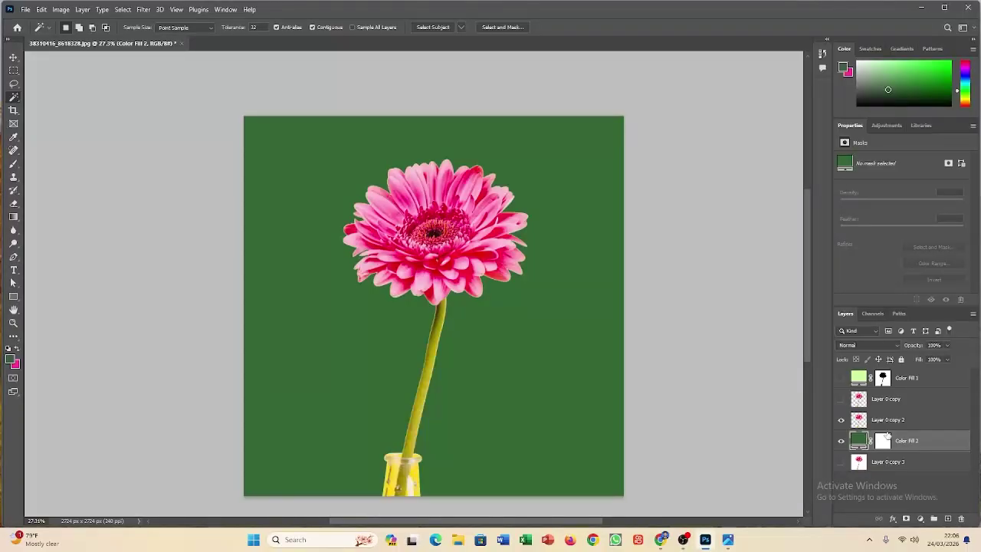
Change the colour of the fill layer behind the flower to light cyan 99ffff
double_click(858, 441)
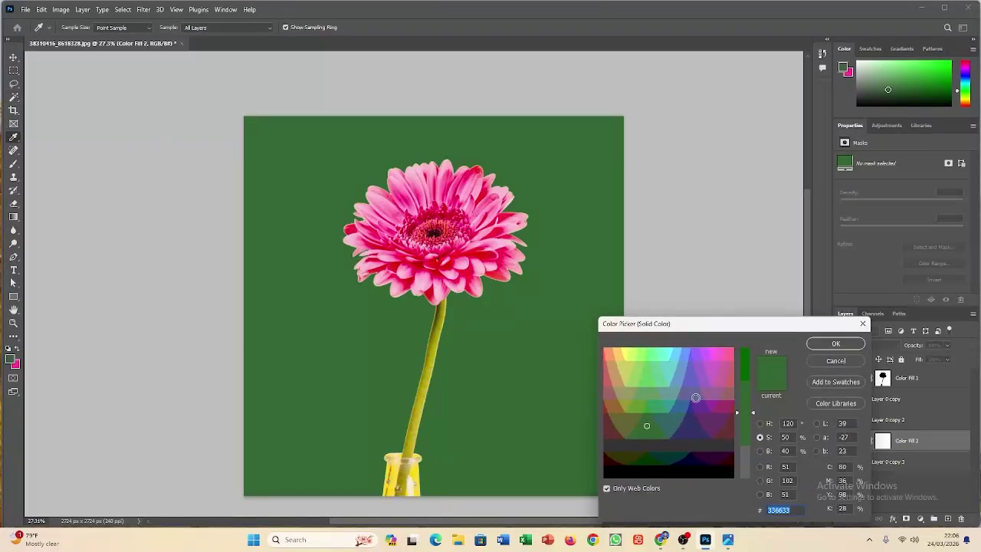
mouse_move(695, 397)
mouse_down()
mouse_move(658, 360)
mouse_move(712, 373)
mouse_move(687, 351)
mouse_move(704, 349)
mouse_move(666, 348)
mouse_up()
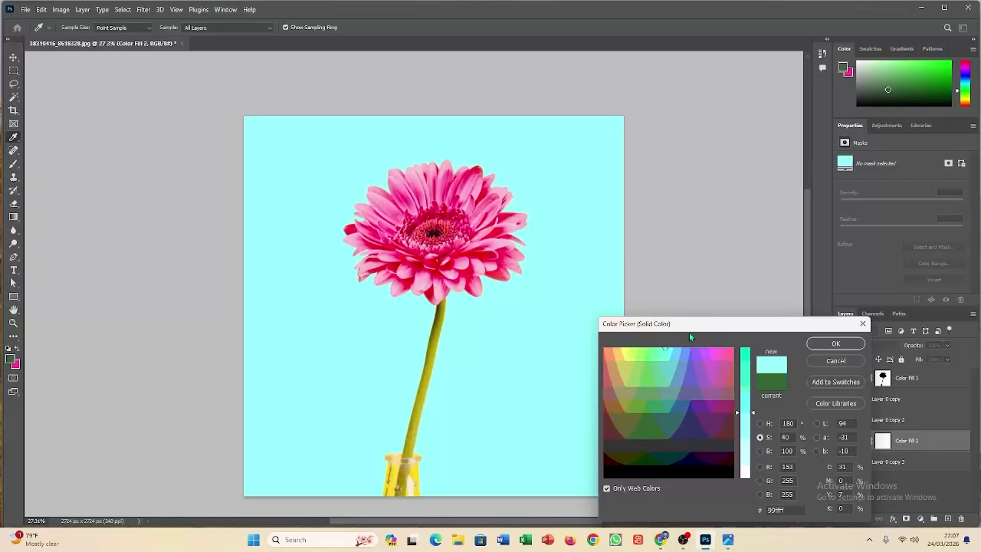
click(833, 344)
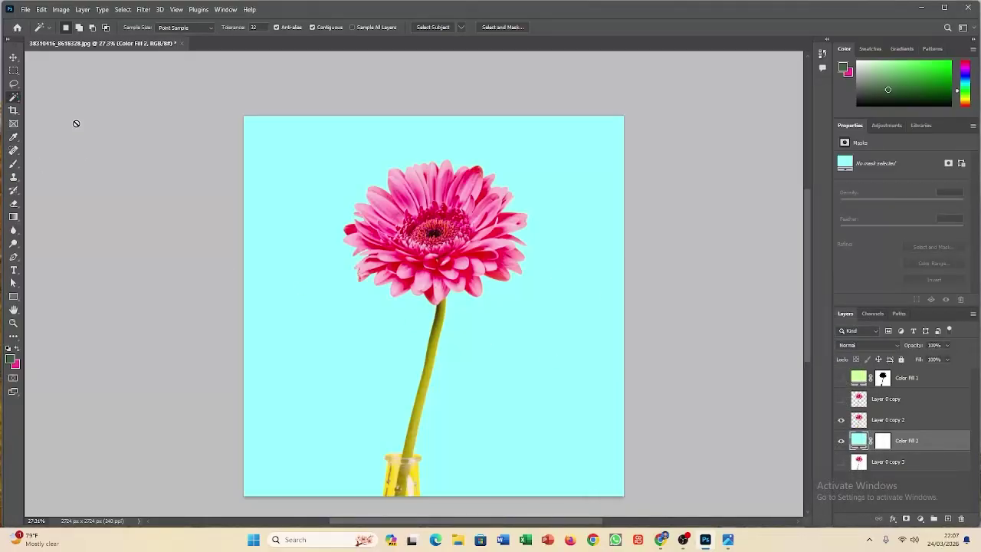
right_click(13, 97)
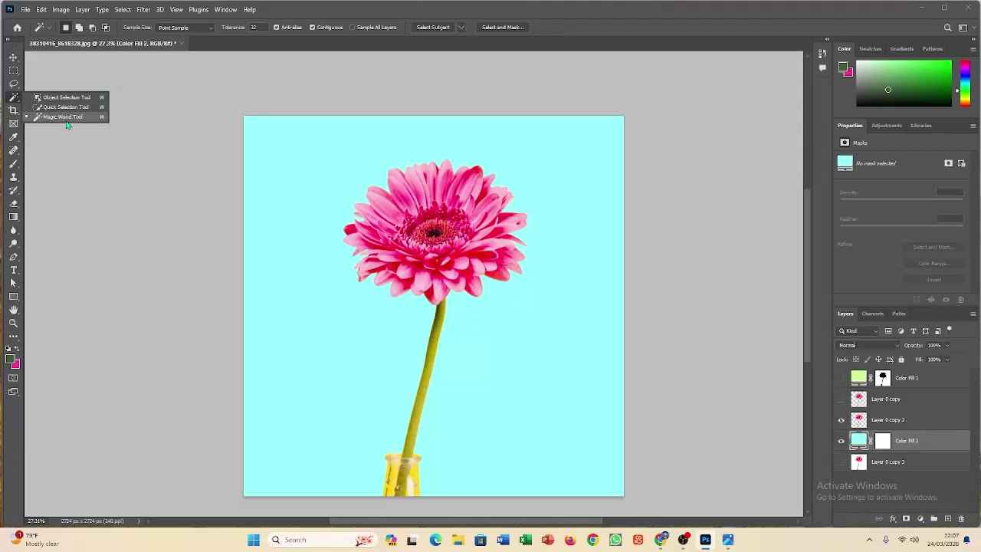
click(122, 177)
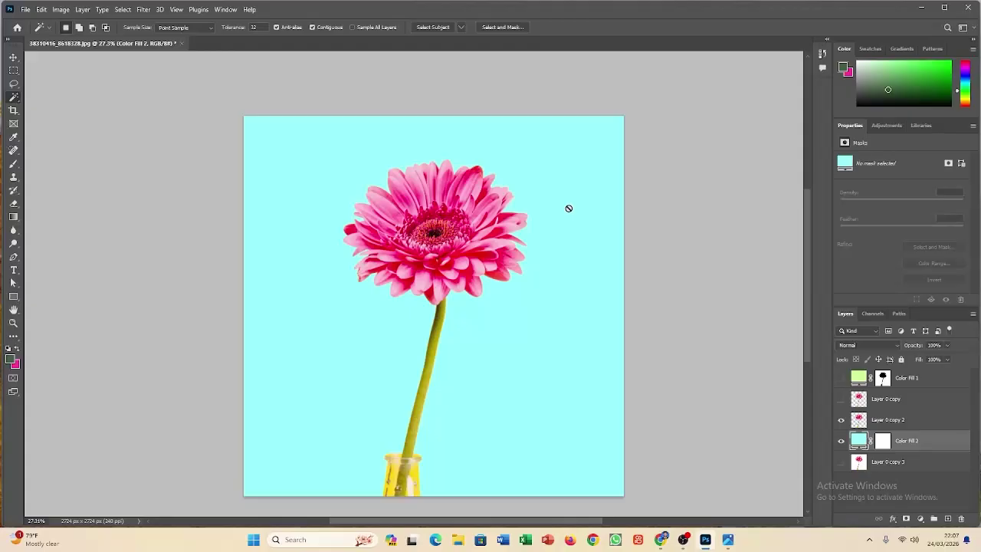